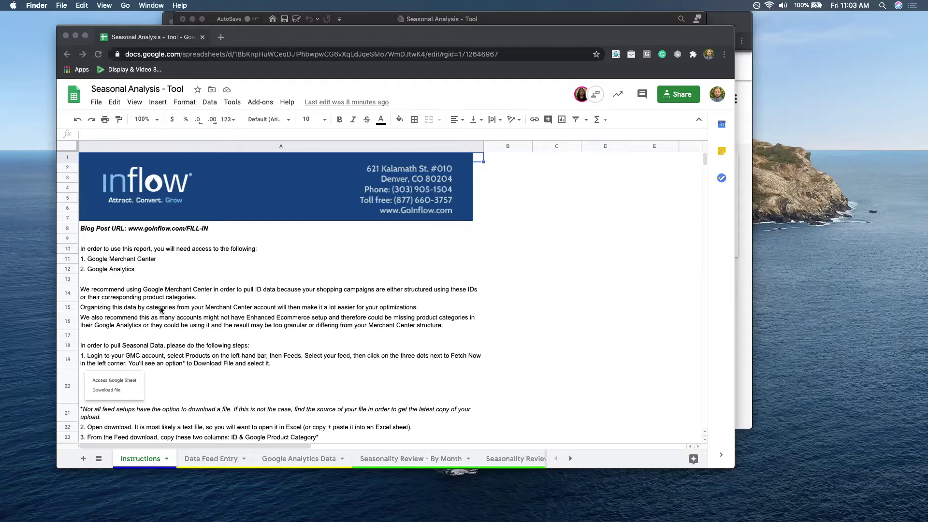
Review the setup instructions for pulling seasonal data on the Instructions sheet
scroll(161, 310, "down", 1)
scroll(161, 310, "down", 4)
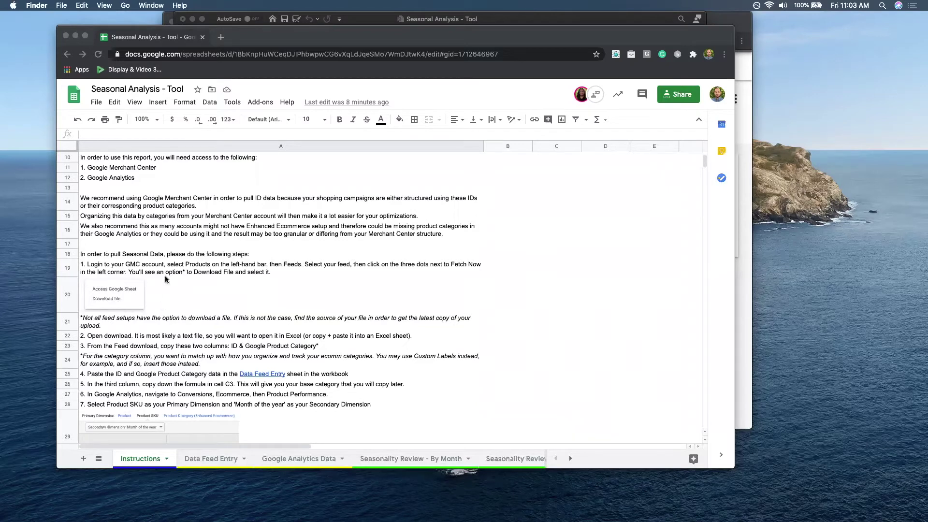
scroll(166, 279, "down", 2)
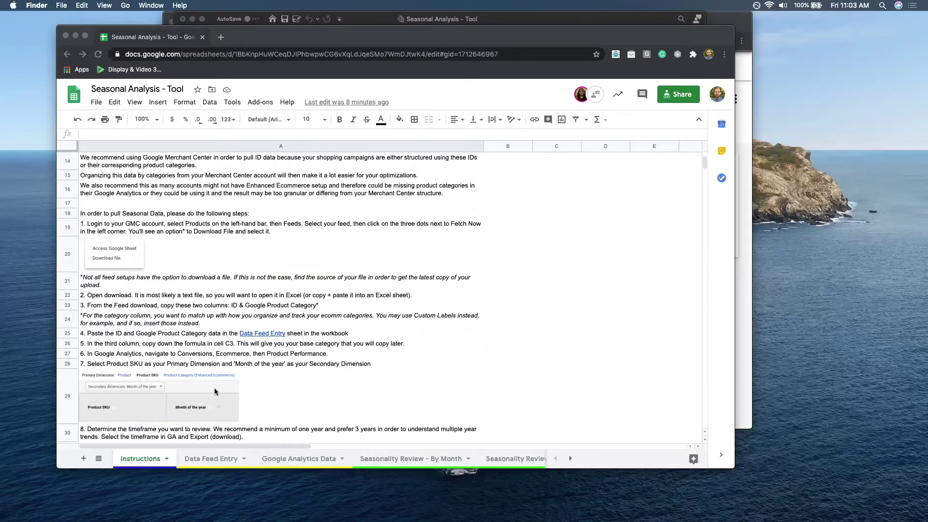
scroll(214, 320, "up", 6)
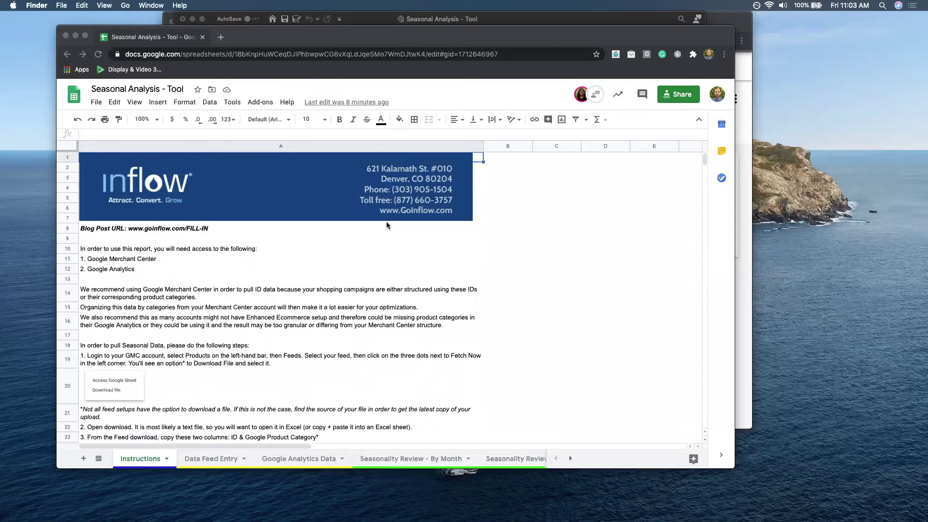
Switch to the product feed in Google Merchant Center and view the feed's file upload and download options
key("ctrl+Up")
left_click(440, 335)
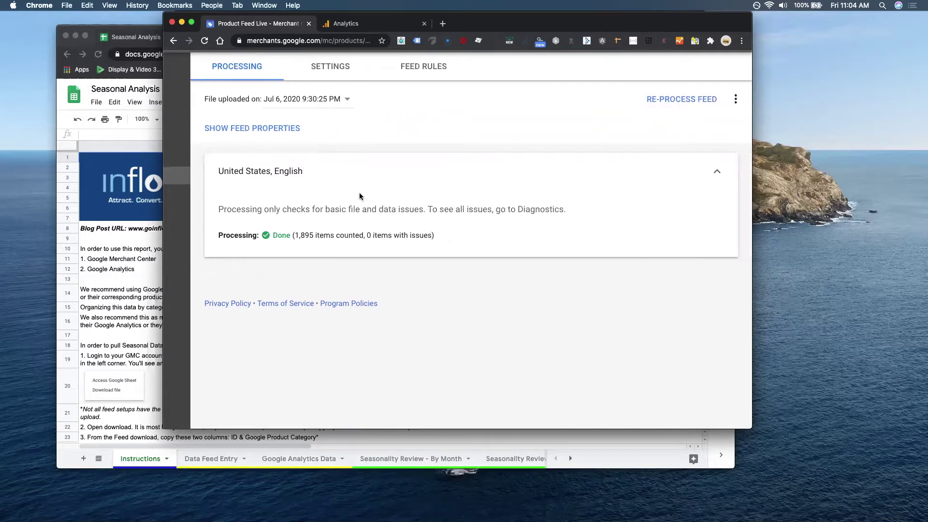
left_click(736, 99)
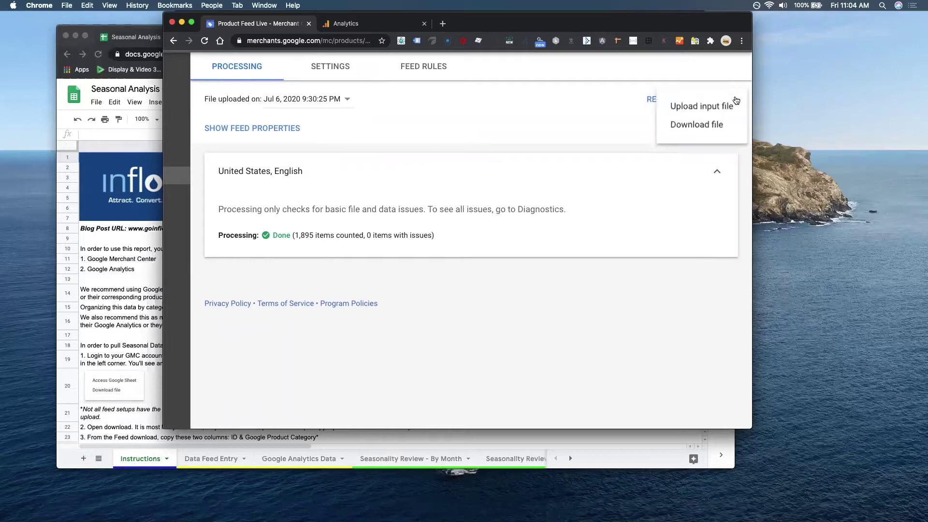
left_click(536, 329)
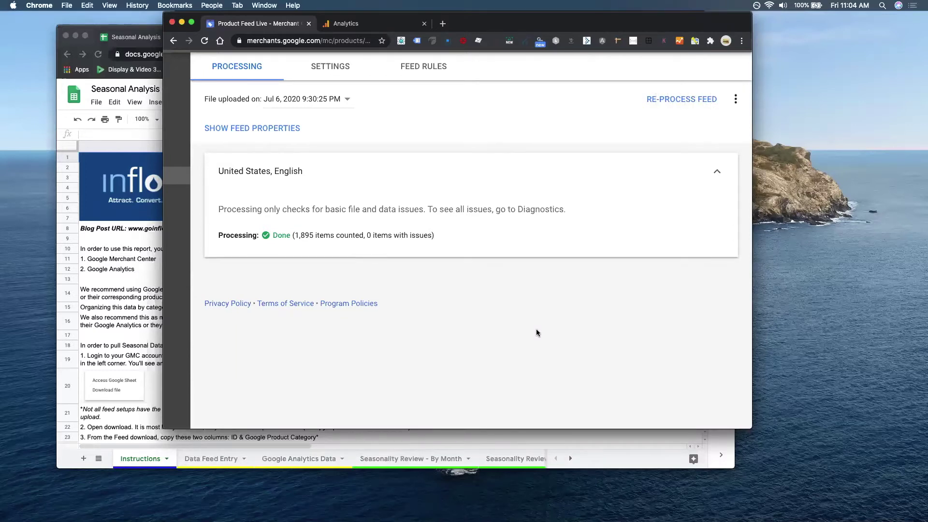
Switch to the Seasonal Analysis - Tool workbook in Excel and inspect several category paths in the Category column of Sheet1
key("ctrl+Up")
left_click(637, 212)
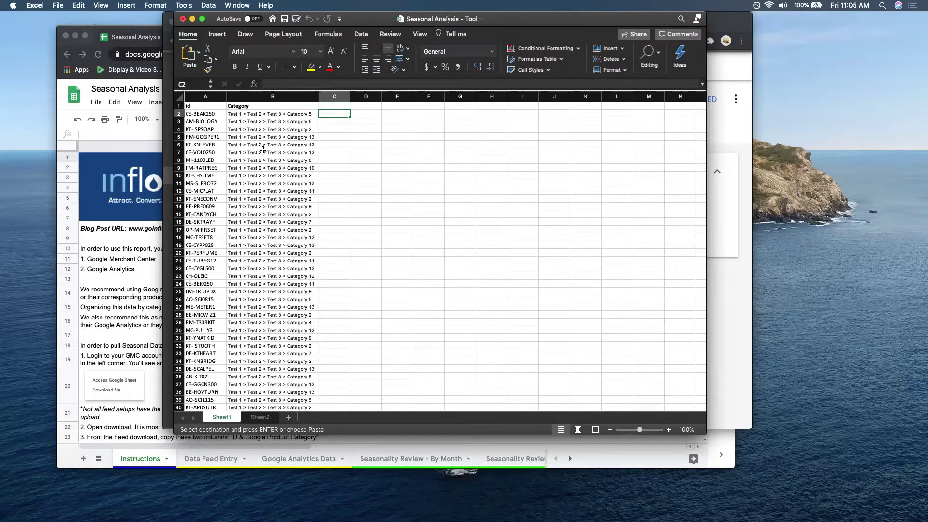
left_click(246, 129)
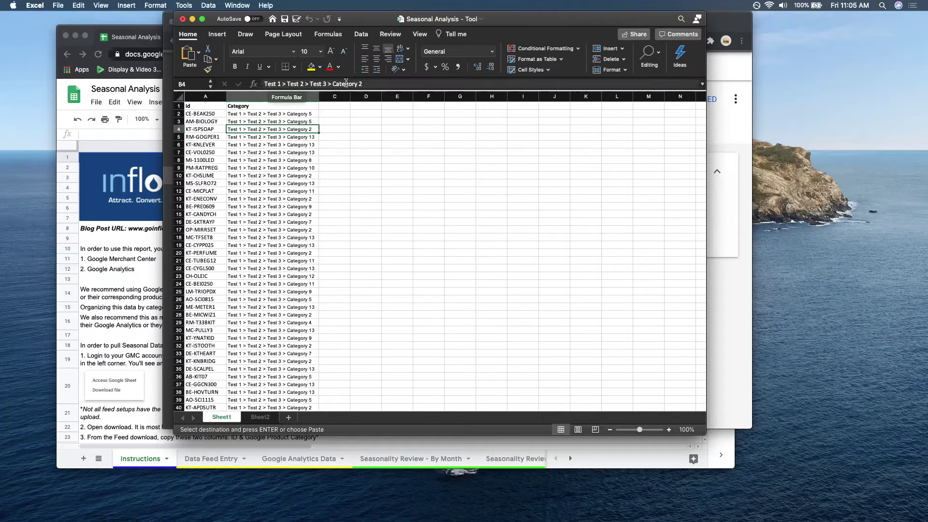
left_click(235, 198)
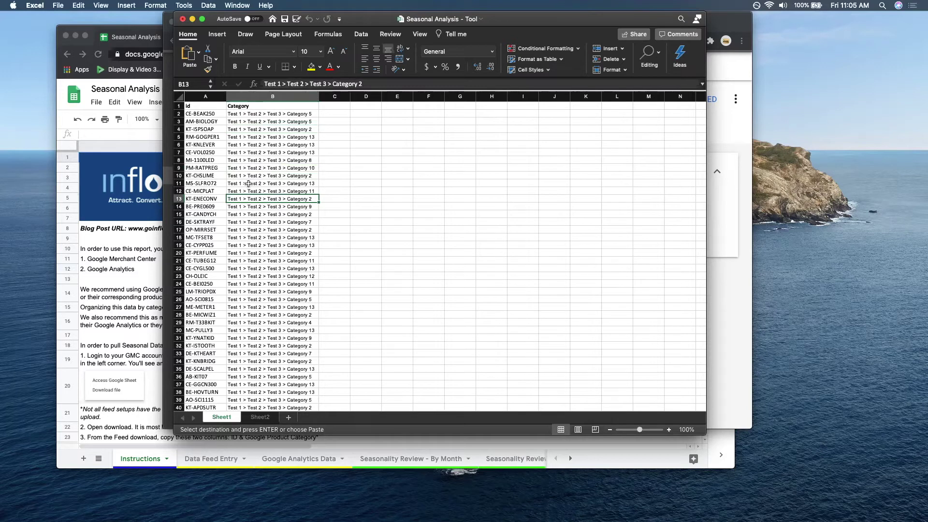
left_click(254, 168)
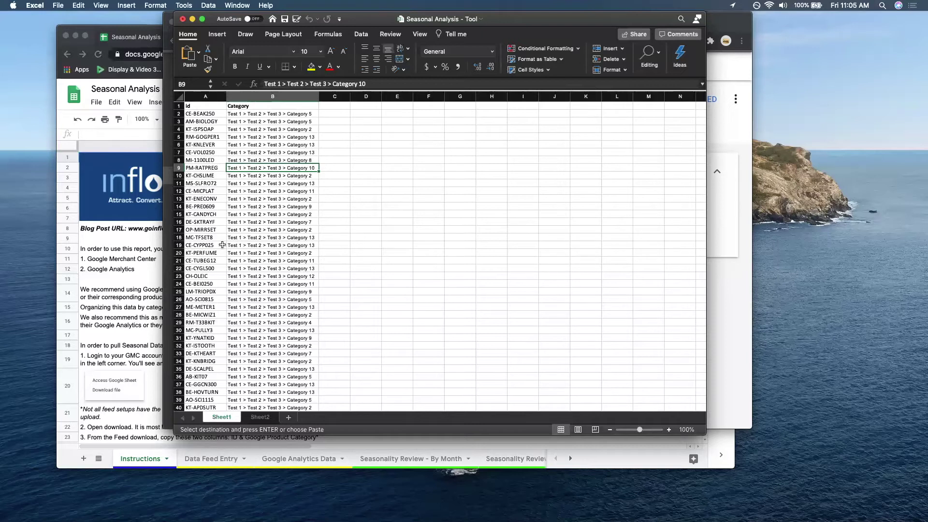
Switch to Google Analytics and examine the Product Performance report's Product SKU primary dimension and Month of the year secondary dimension
key("ctrl+Up")
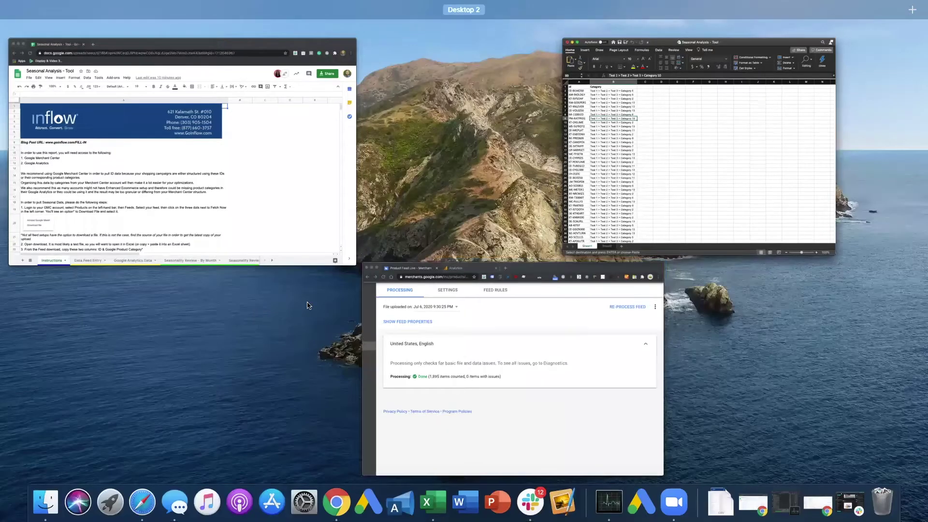
left_click(405, 363)
left_click(343, 25)
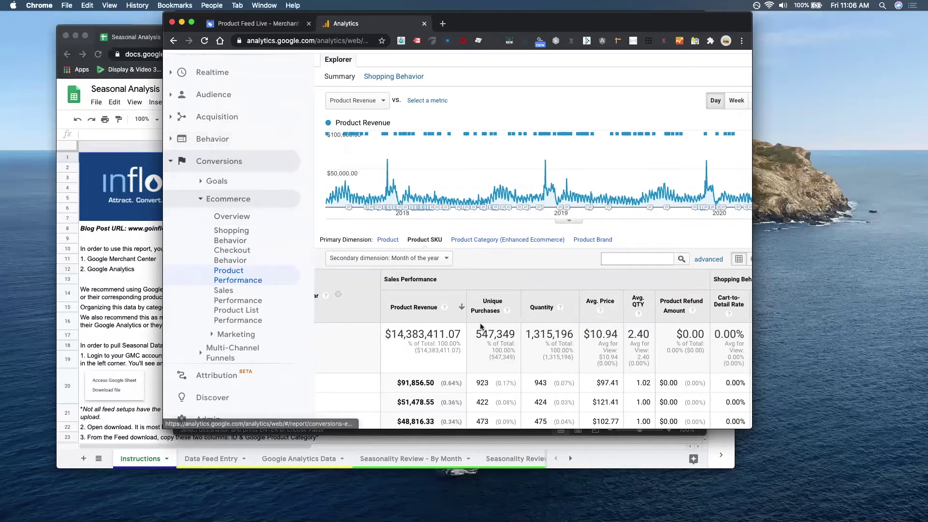
scroll(340, 293, "right", 3)
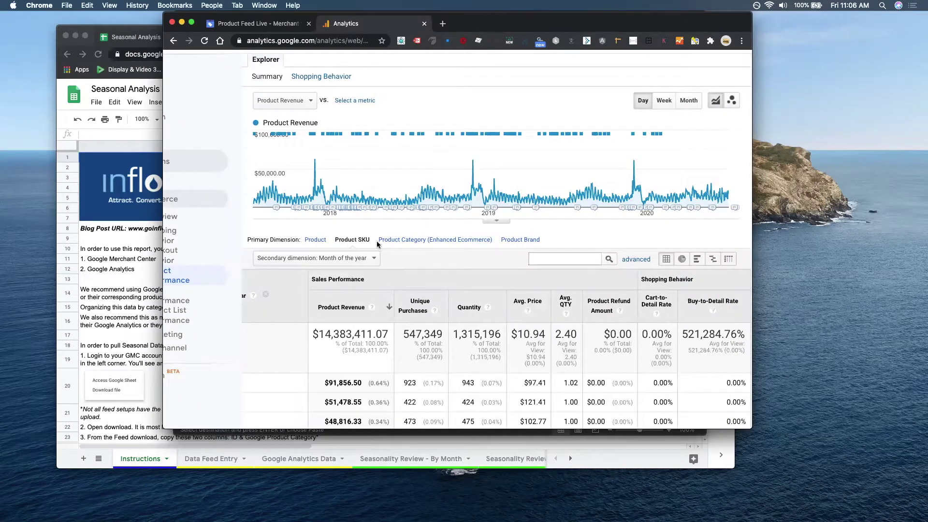
scroll(365, 291, "down", 3)
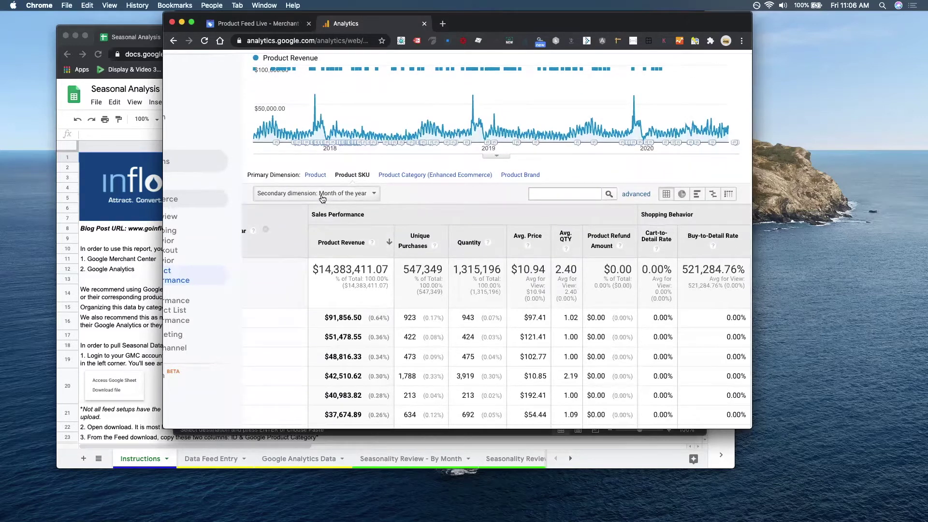
scroll(367, 242, "down", 2)
scroll(402, 289, "left", 2)
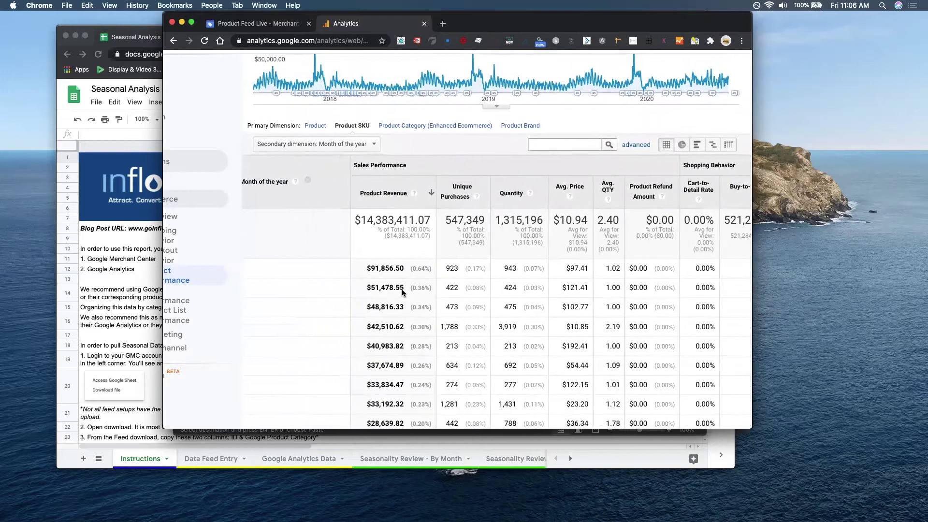
scroll(436, 296, "up", 4)
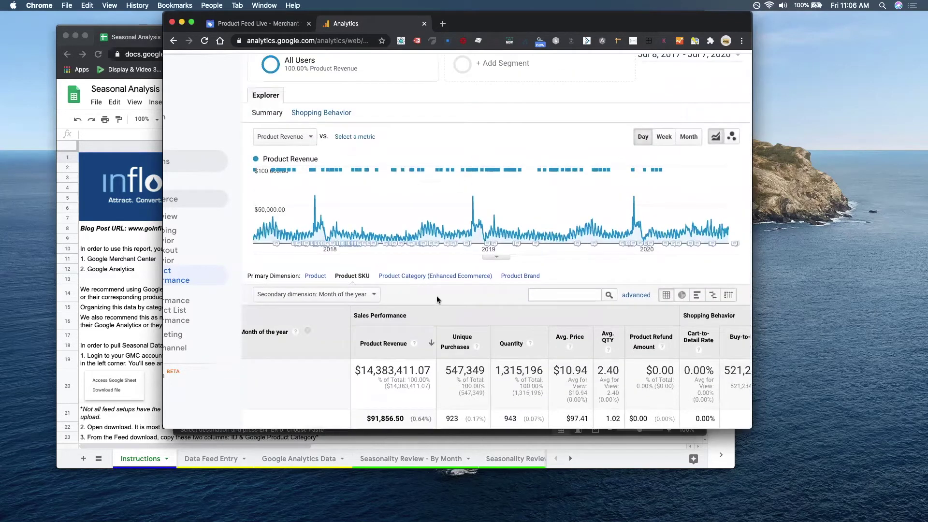
Check the header and date range of the Product Performance report and view its available export formats
scroll(436, 299, "up", 2)
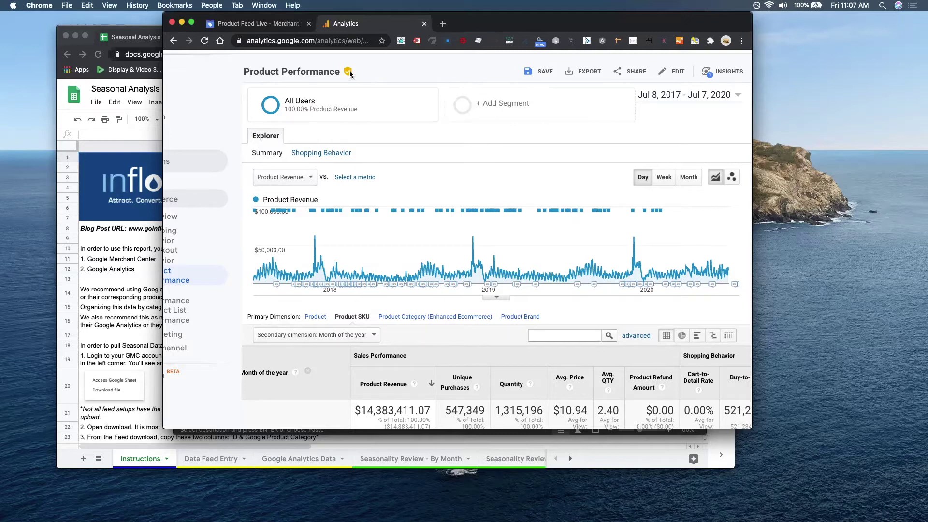
mouse_move(348, 73)
scroll(428, 311, "down", 1)
scroll(420, 348, "up", 1)
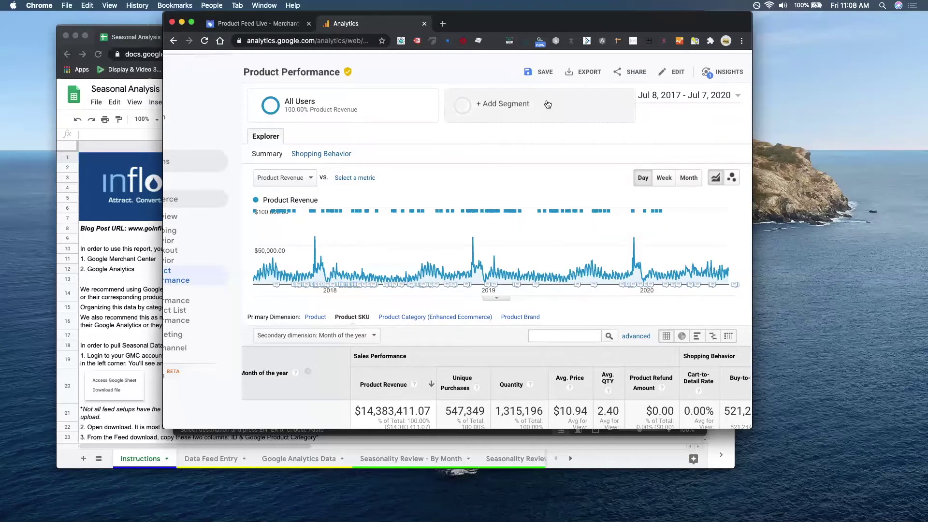
left_click(582, 72)
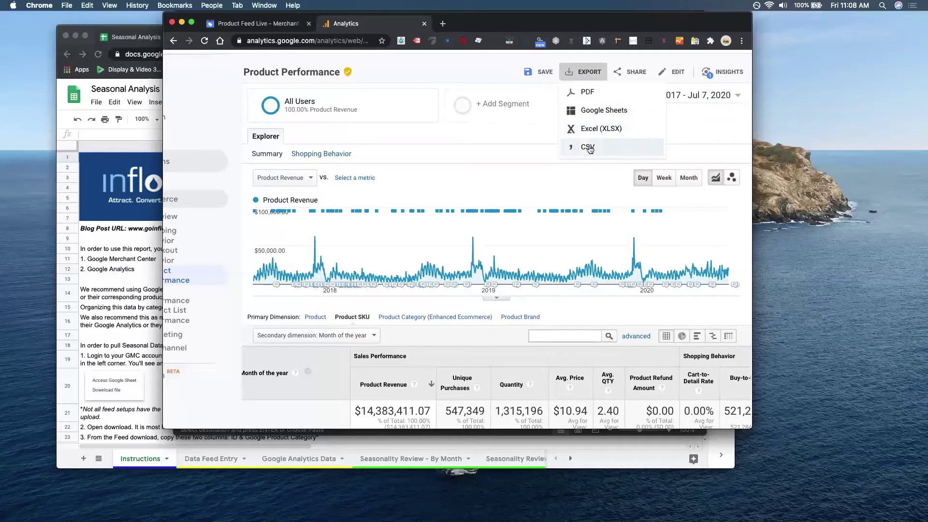
left_click(470, 72)
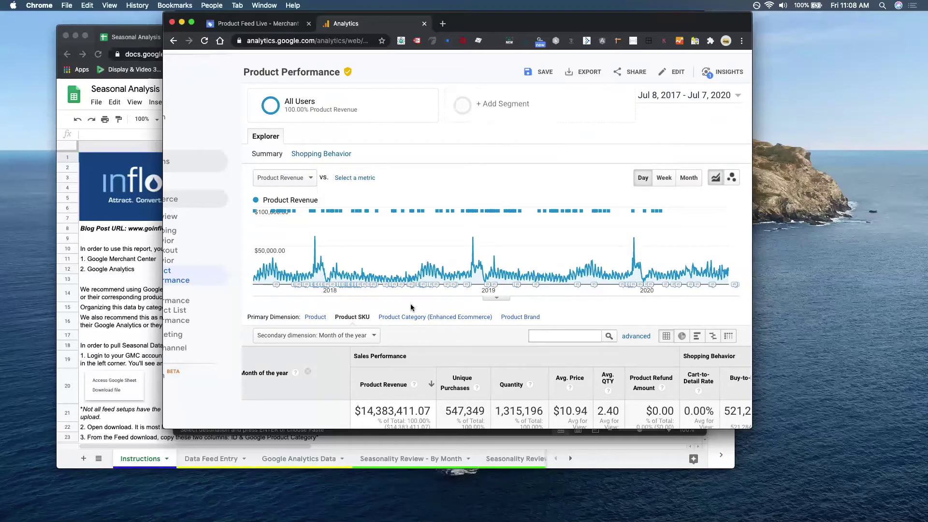
Switch back to the Excel workbook and view the Analytics product data on Sheet2
key("ctrl+Up")
left_click(656, 160)
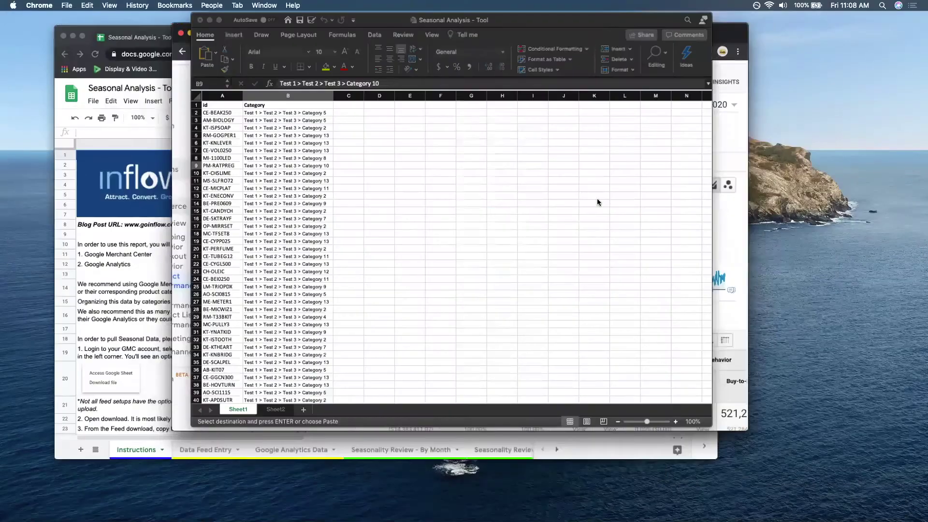
left_click(259, 417)
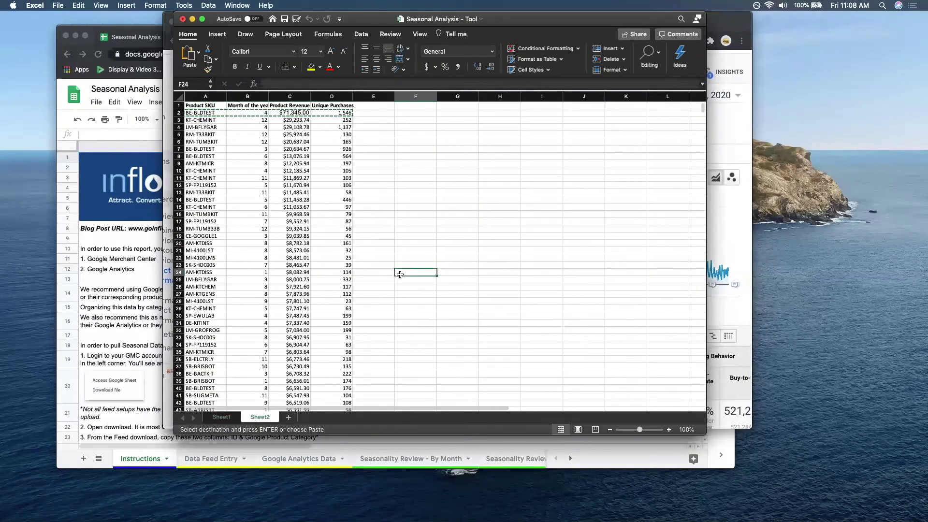
left_click(383, 220)
left_click(399, 198)
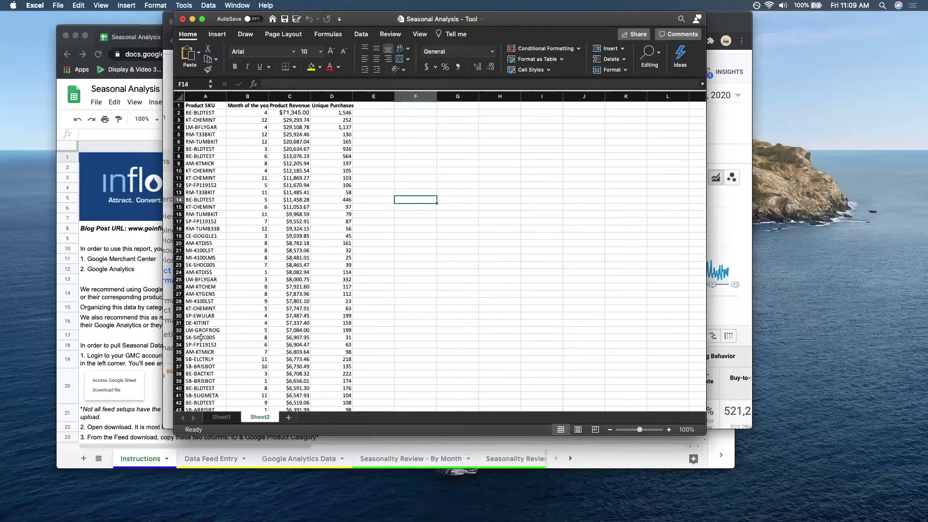
Switch to the Seasonal Analysis - Tool Google spreadsheet and open the Data Feed Entry sheet at its header rows
left_click(135, 336)
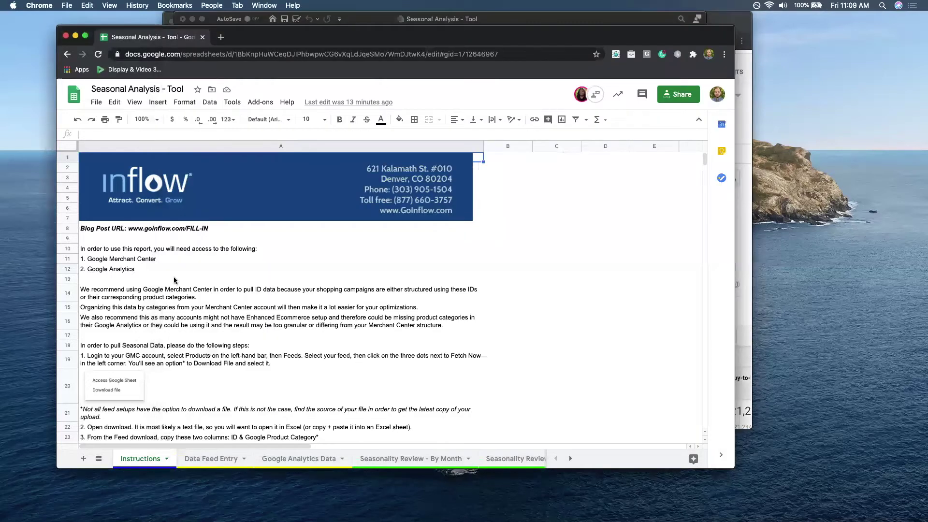
left_click(207, 459)
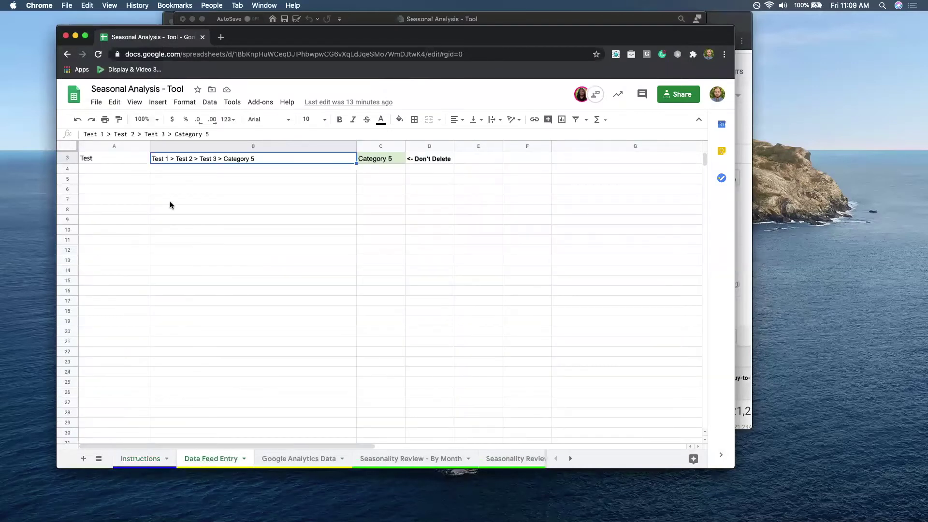
scroll(170, 204, "up", 1)
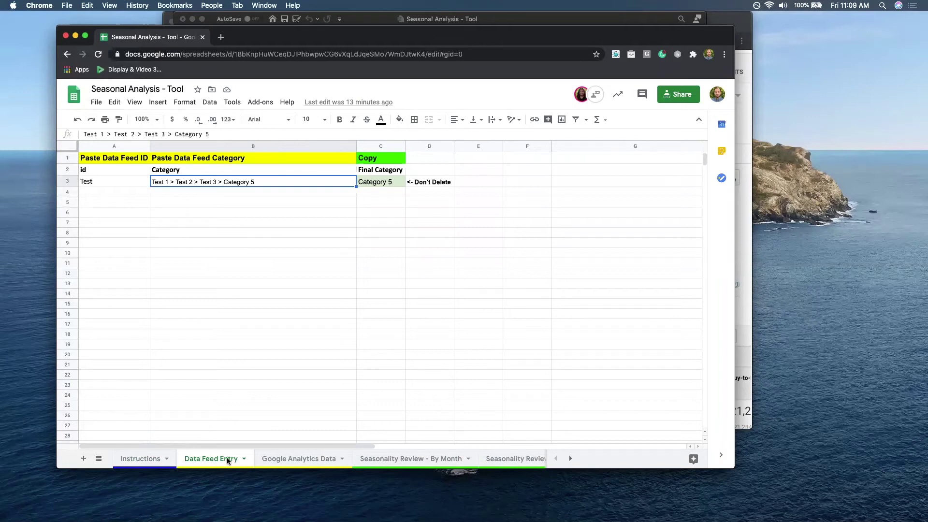
In the Excel workbook, copy all id and Category data on Sheet1 from row 2 down, without the headers
left_click(514, 19)
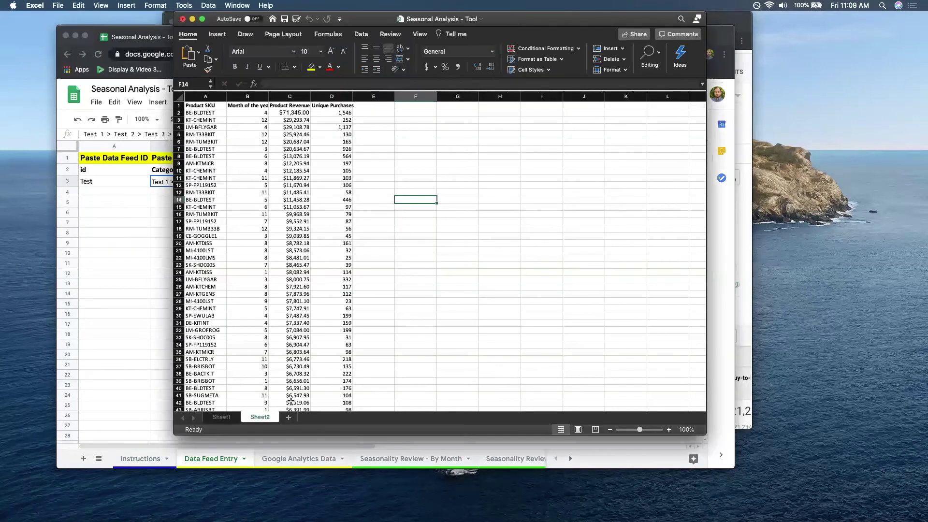
left_click(222, 416)
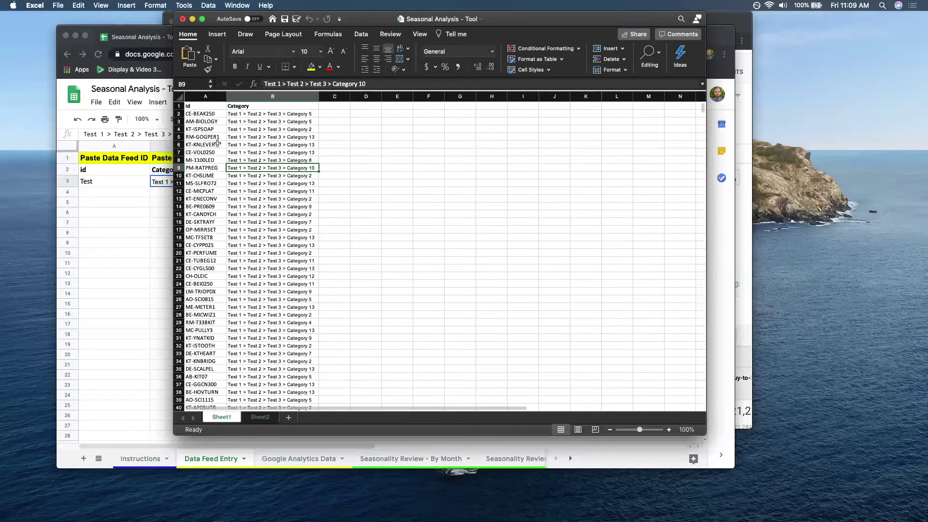
left_click(200, 113)
key("shift+Right")
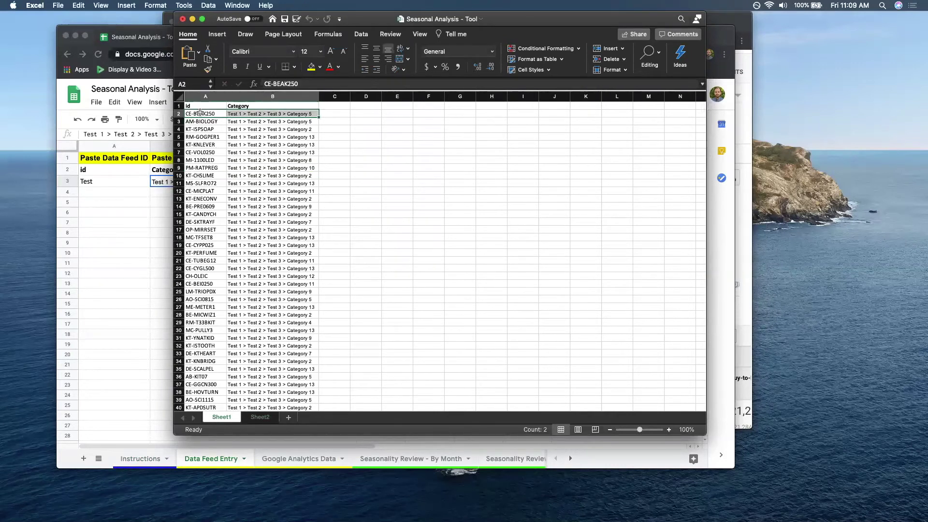
key("ctrl+shift+Down")
key("super+c")
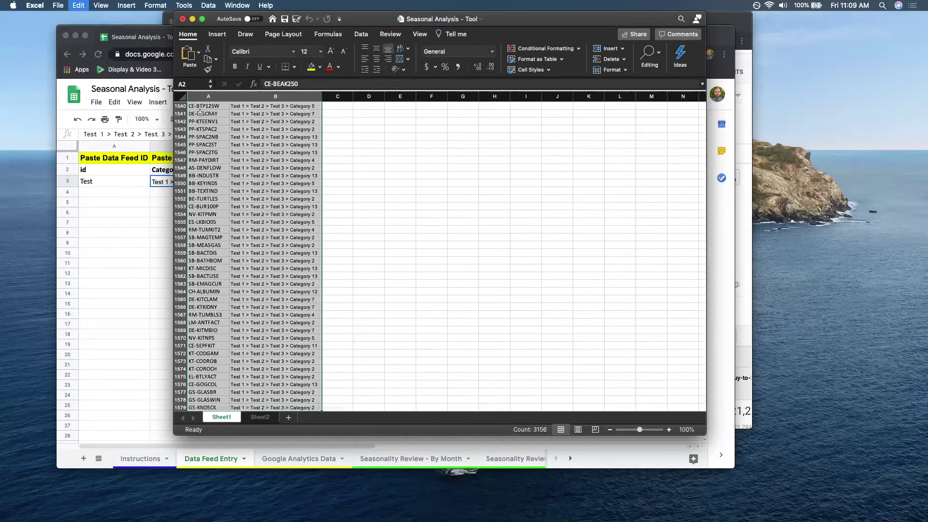
Paste the copied ids and categories into the Data Feed Entry sheet of the Google spreadsheet, starting at cell A3
left_click(109, 208)
left_click(108, 183)
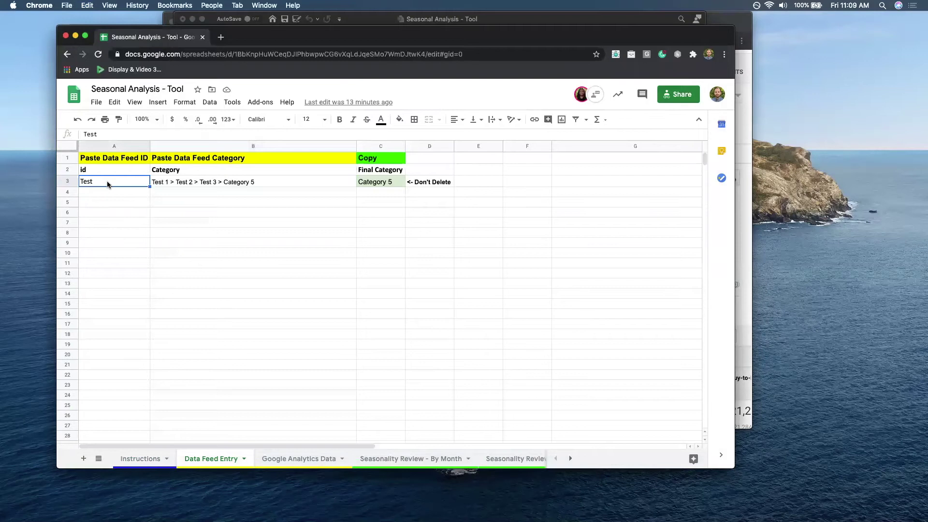
key("super+v")
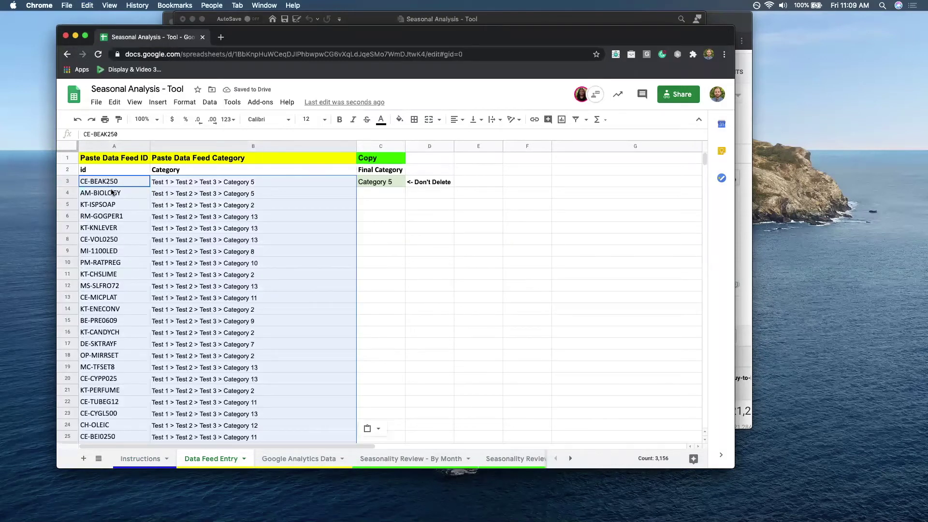
Fill the Final Category formula in C3 down column C for all pasted rows
left_click(389, 183)
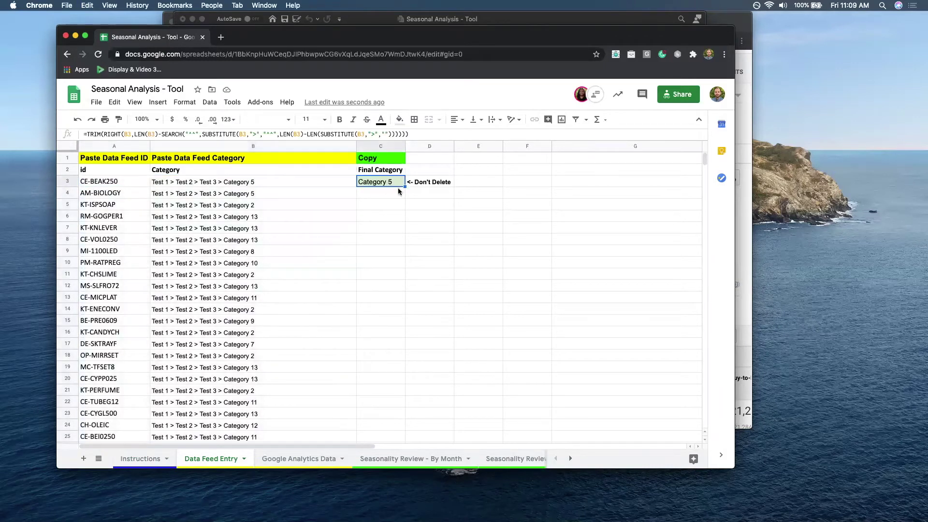
double_click(404, 186)
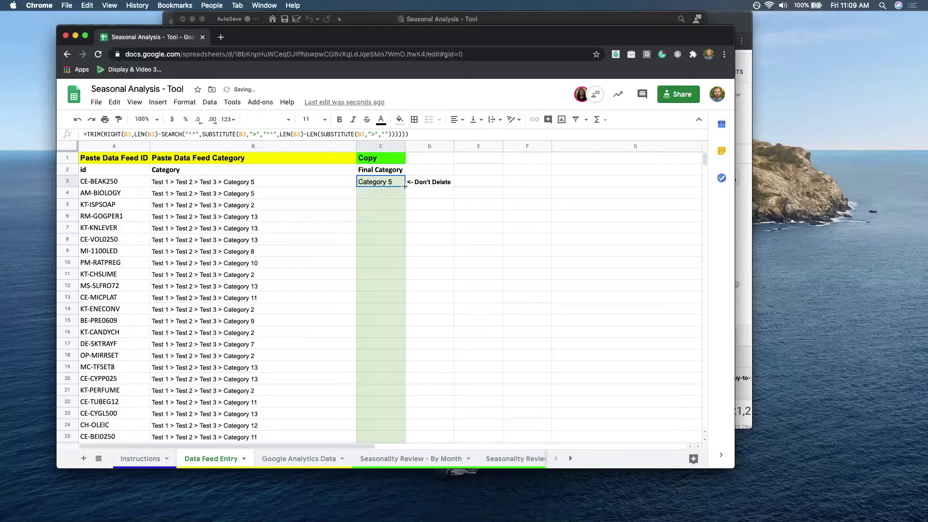
left_click(380, 310)
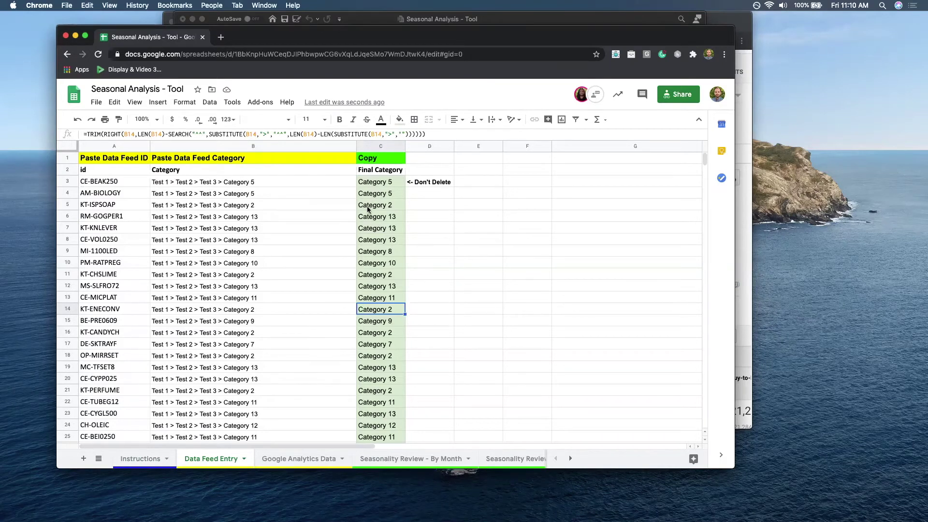
Open the Google Analytics Data sheet, and in the Excel workbook copy all Sheet2 product data from row 2 down, without the headers
left_click(294, 459)
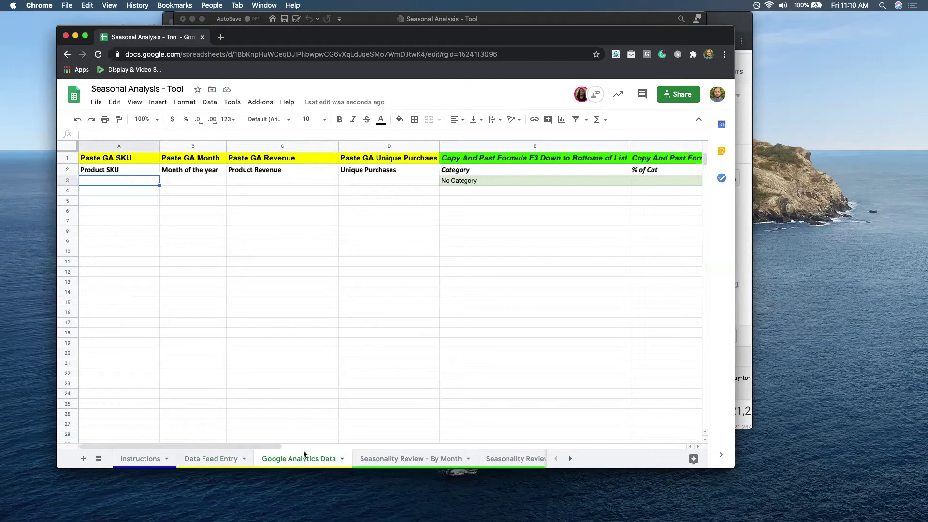
left_click(508, 26)
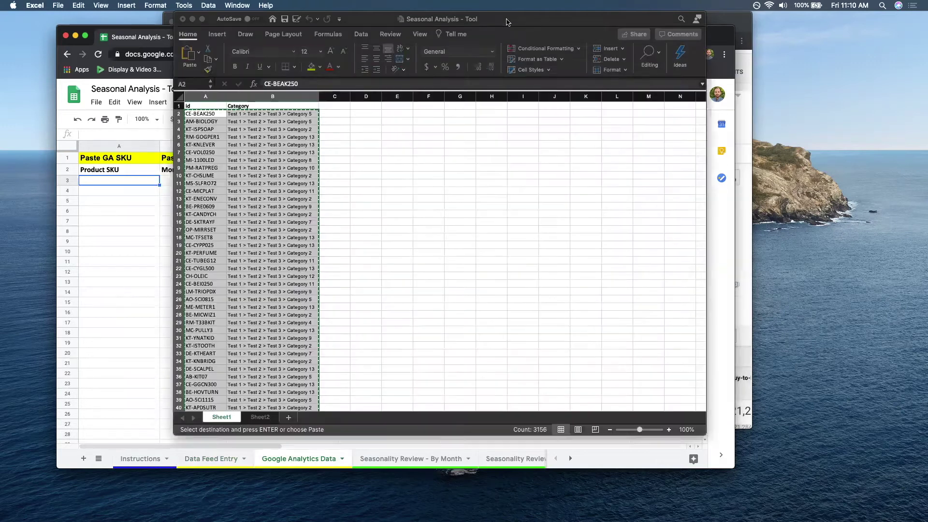
left_click(265, 417)
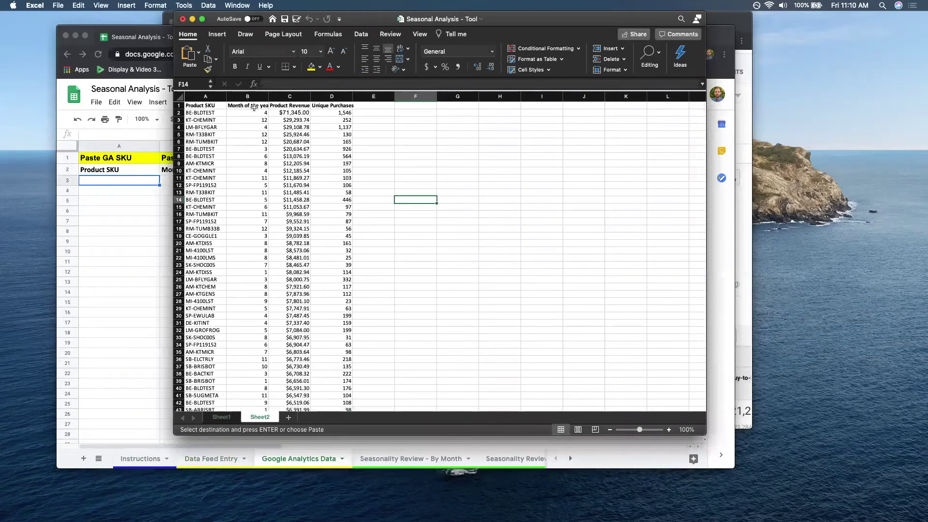
left_click(209, 112)
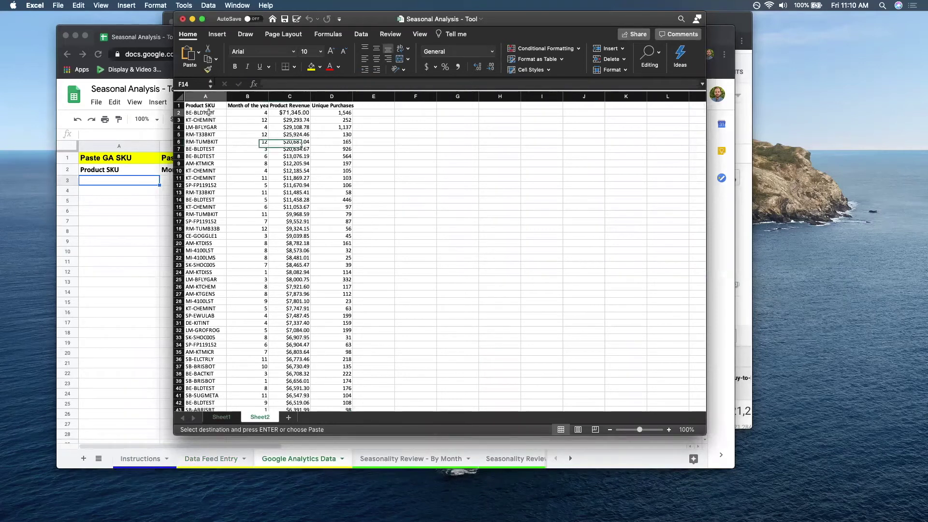
key("super+shift+Right")
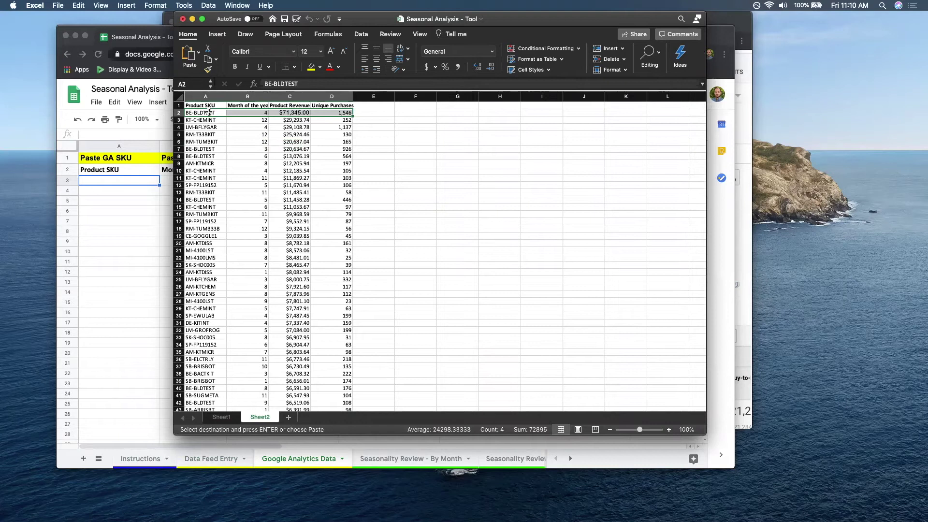
key("super+shift+Down")
scroll(209, 112, "up", 20)
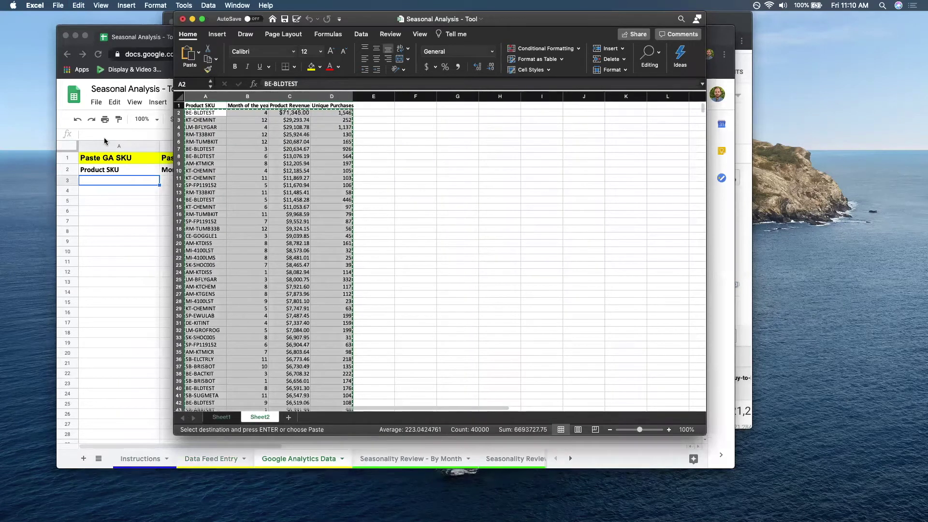
Paste the copied SKUs, months, revenue and unique purchases into the Google Analytics Data sheet of the Google spreadsheet, starting at cell A3
left_click(119, 175)
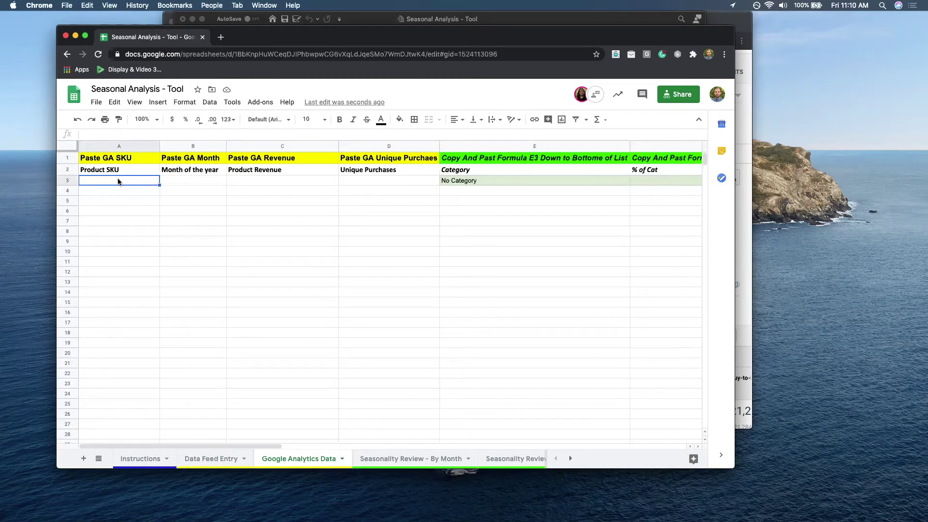
key("super+v")
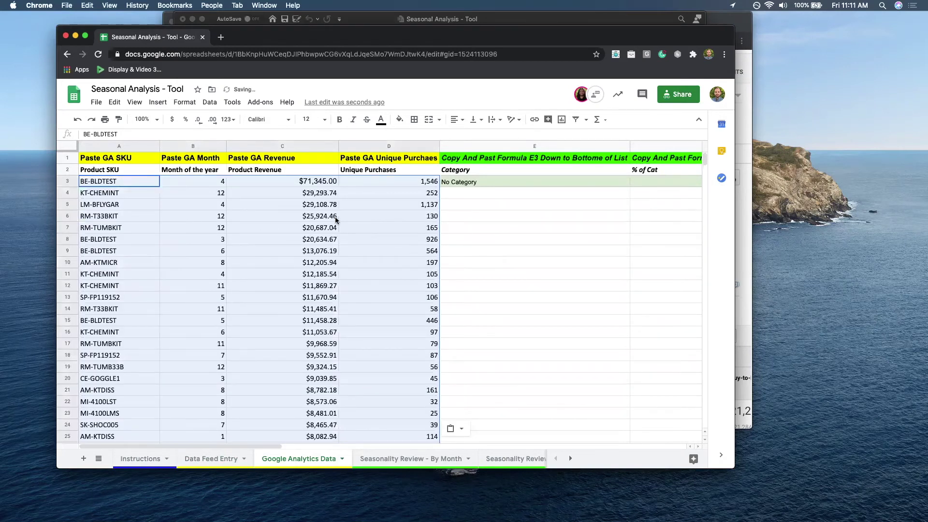
right_click(119, 181)
left_click(488, 204)
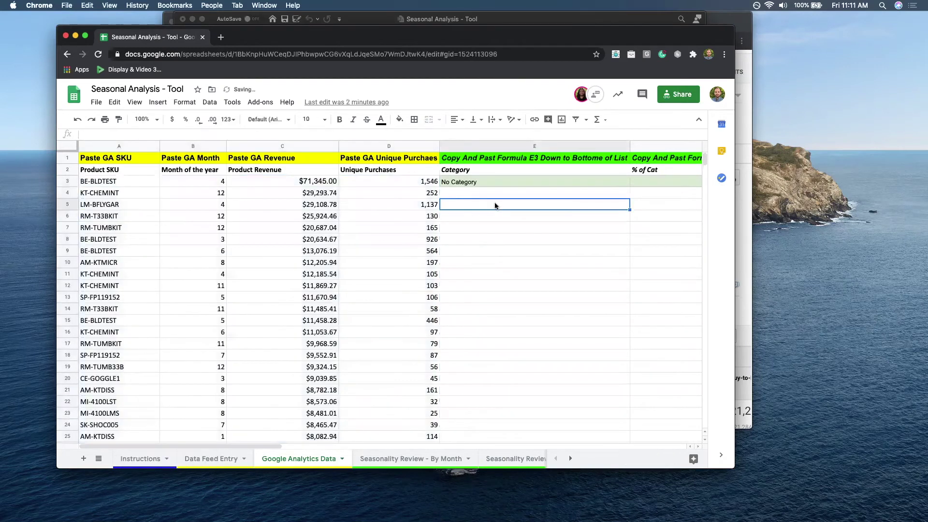
Fill the Category, % of Cat and % of Month formulas in E3:G3 down for all pasted rows
scroll(495, 205, "right", 5)
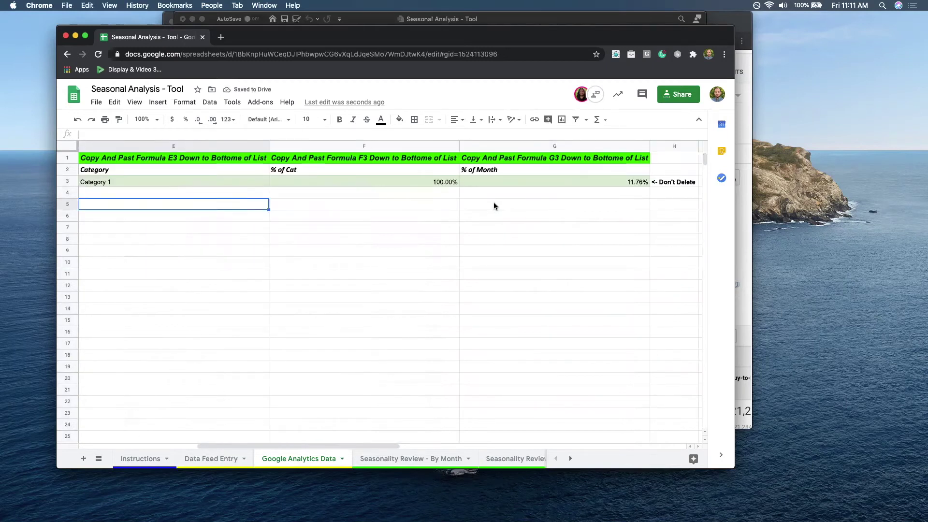
left_click(231, 182)
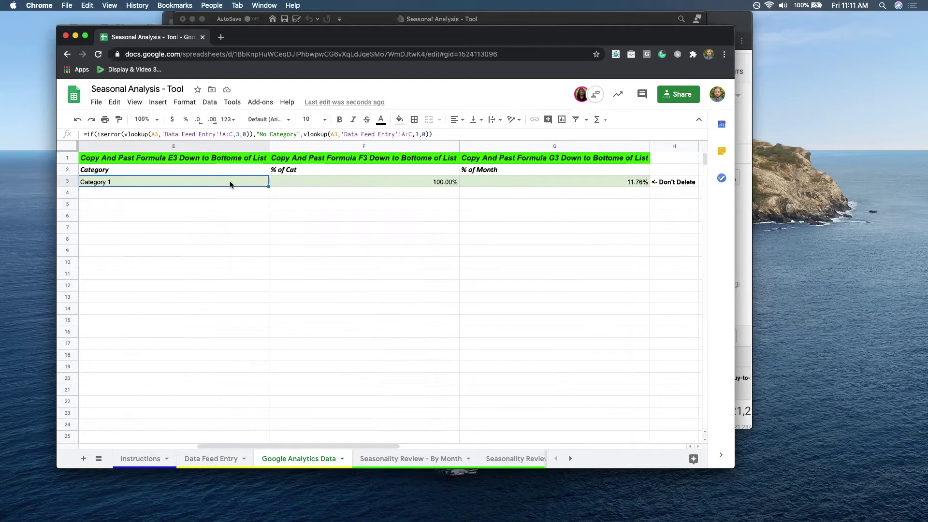
key("shift+Right")
key("shift+Right")
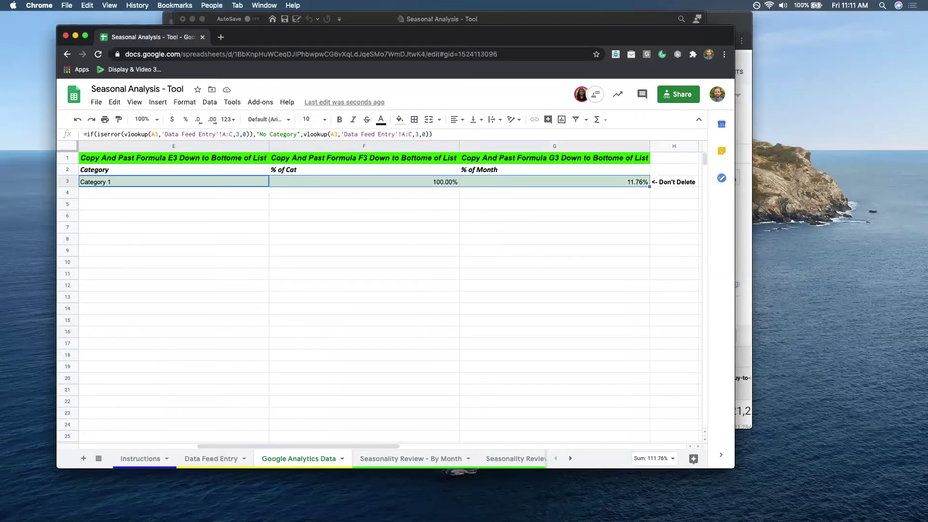
double_click(649, 186)
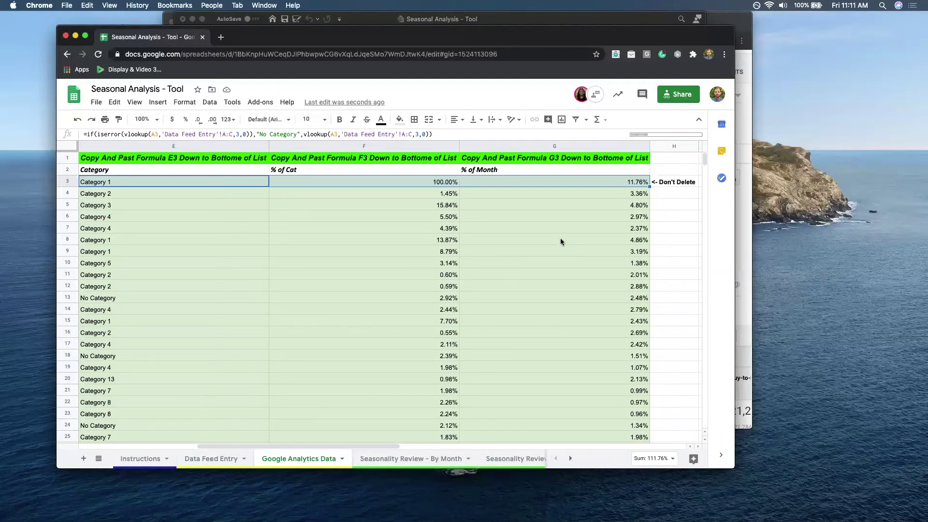
scroll(291, 308, "left", 10)
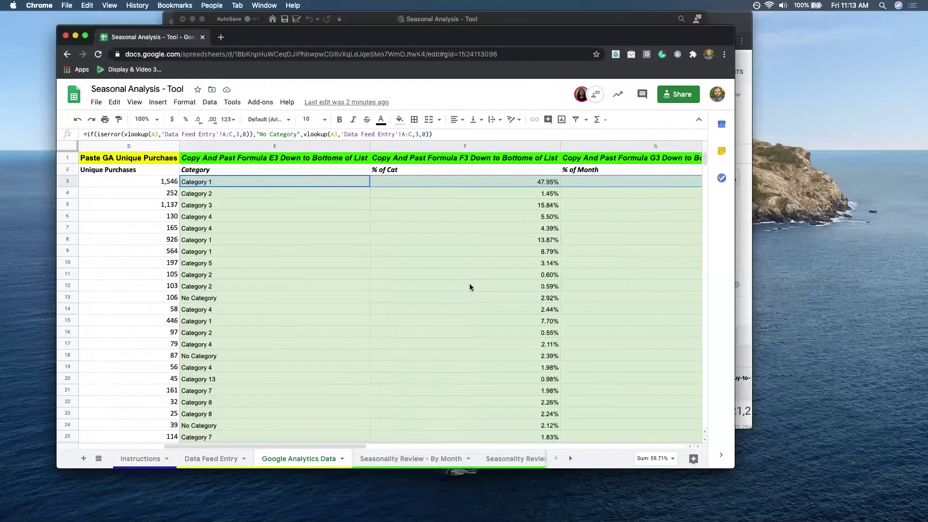
scroll(470, 287, "right", 3)
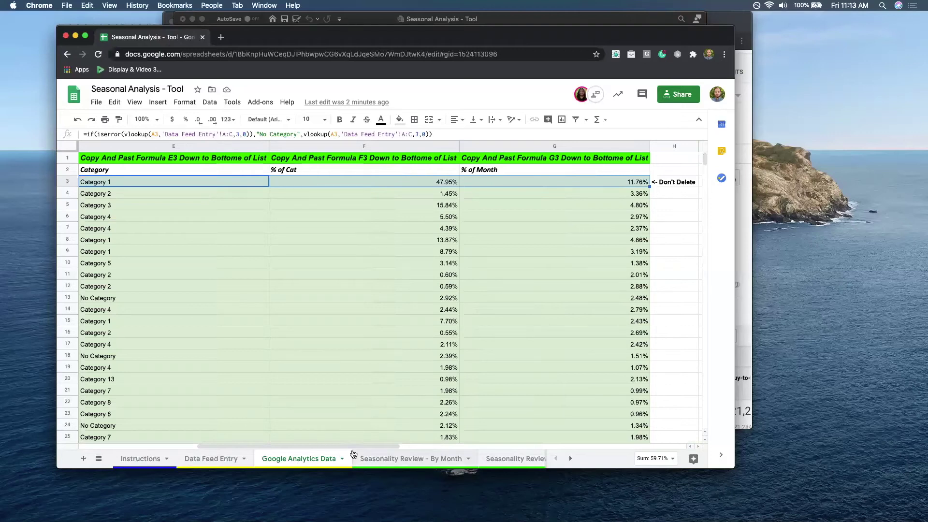
On the Seasonality Review - By Month sheet, fill the B3 formula across all categories and months 1 to 12, through M15
left_click(381, 458)
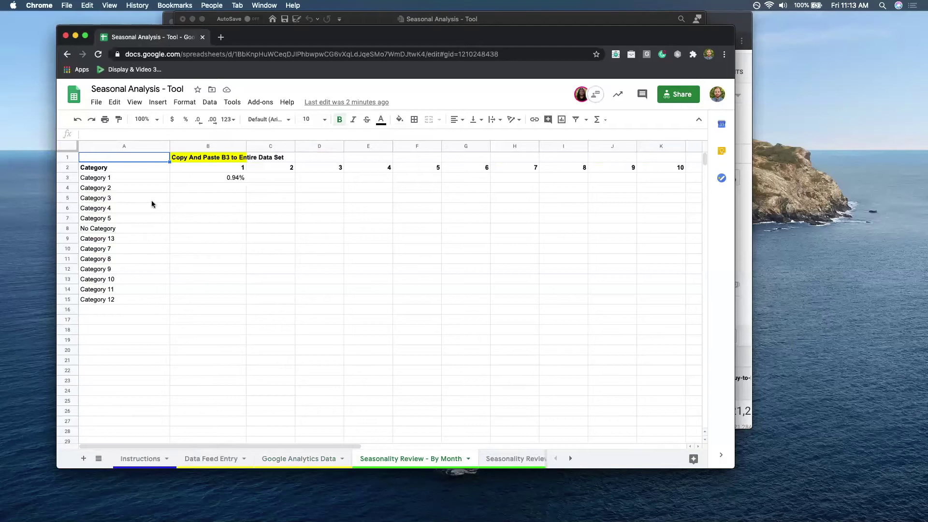
left_click(145, 178)
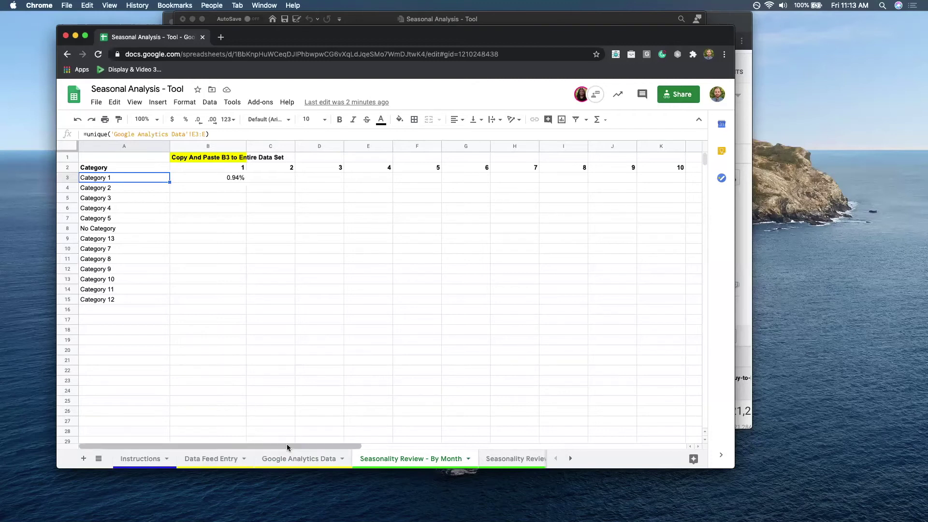
left_click(207, 179)
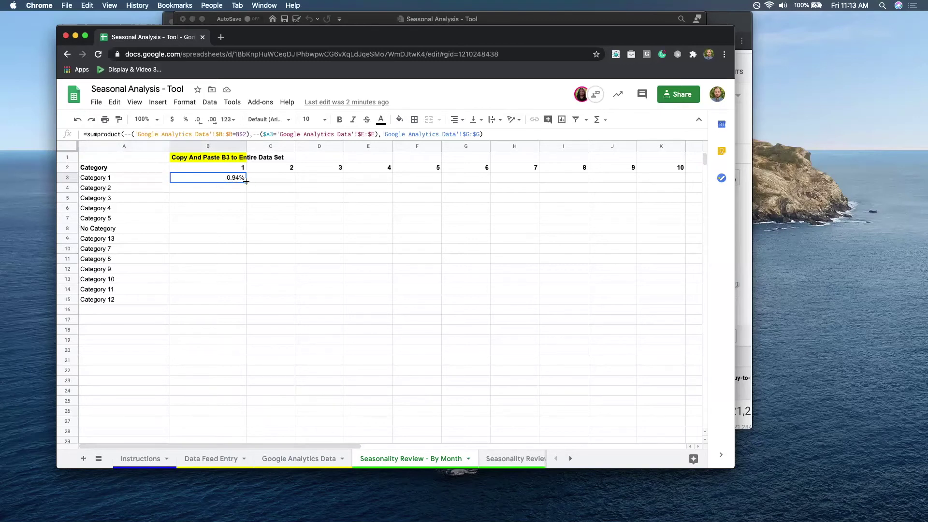
left_click_drag(246, 181, 688, 285)
scroll(477, 269, "right", 2)
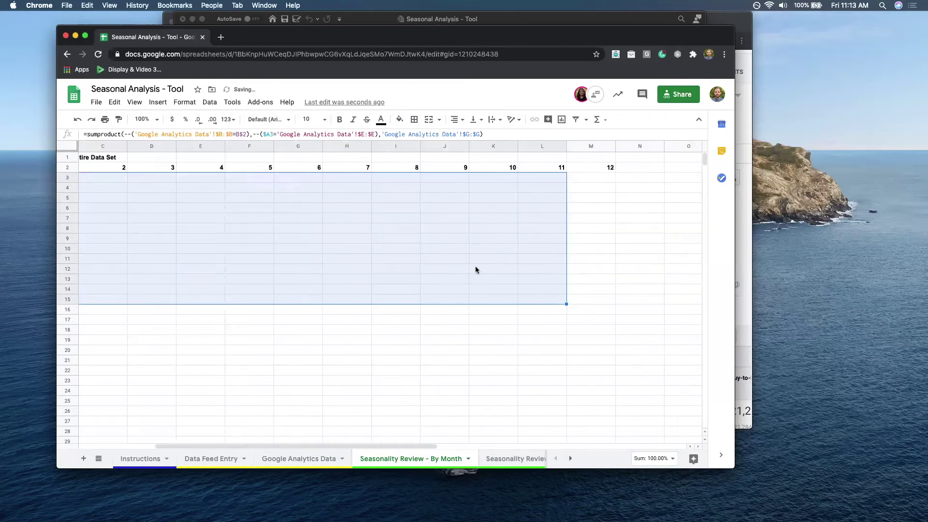
left_click_drag(517, 303, 543, 298)
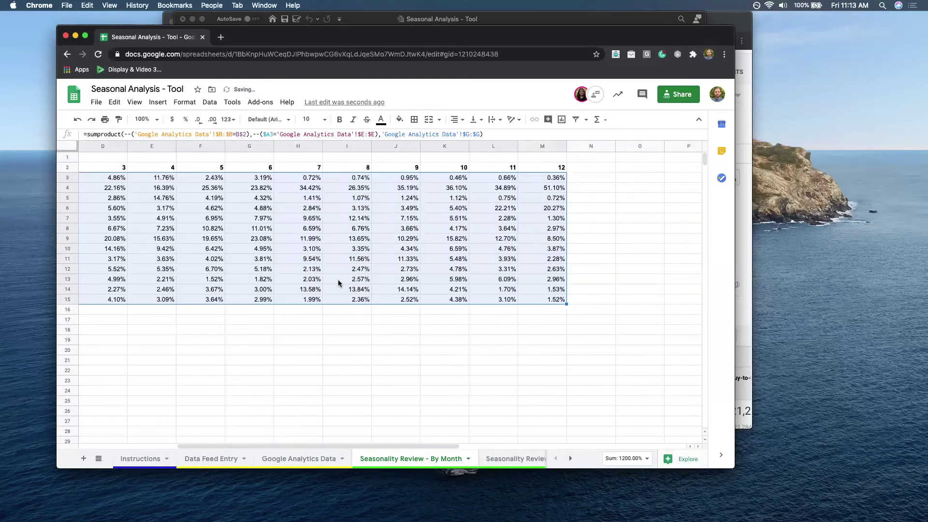
scroll(335, 281, "left", 3)
left_click(325, 318)
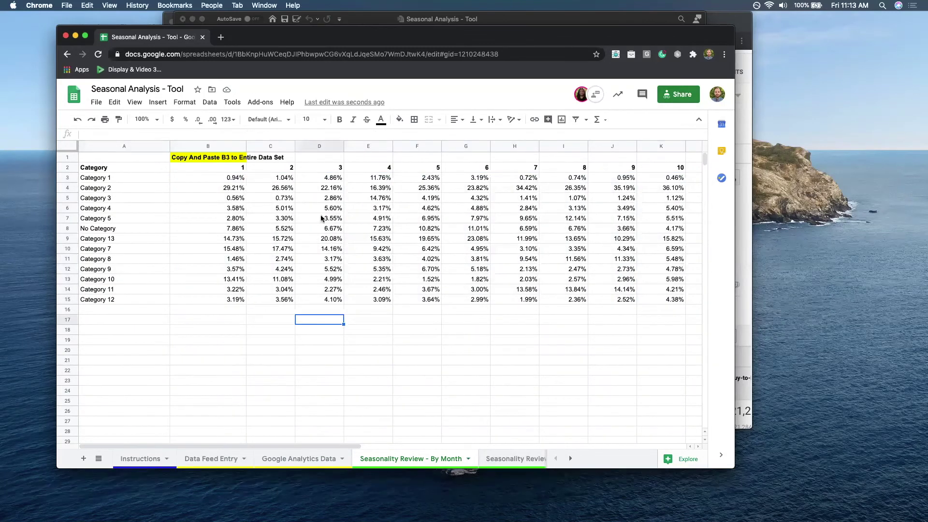
On the Seasonality Review - By Category sheet, fill the B3 formula across all categories and months 1 to 12, through M15
left_click(504, 457)
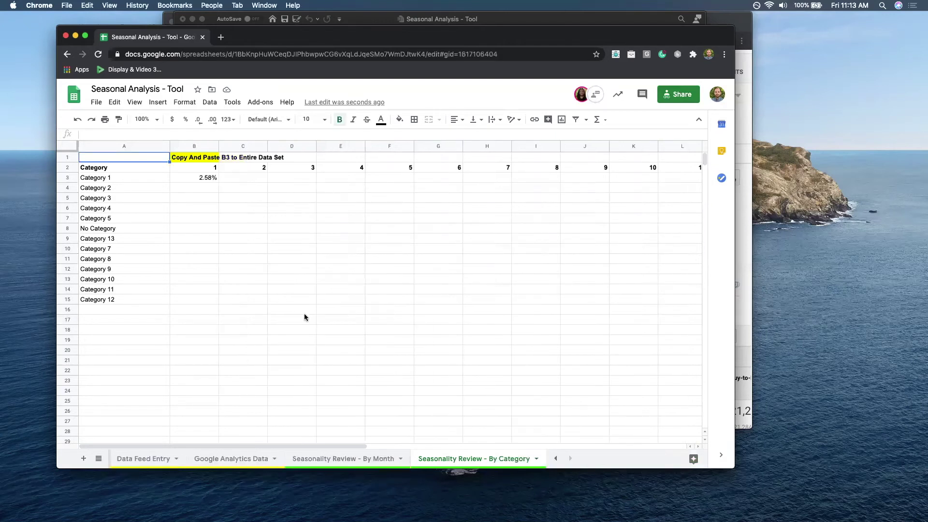
left_click(202, 179)
left_click_drag(217, 180, 685, 290)
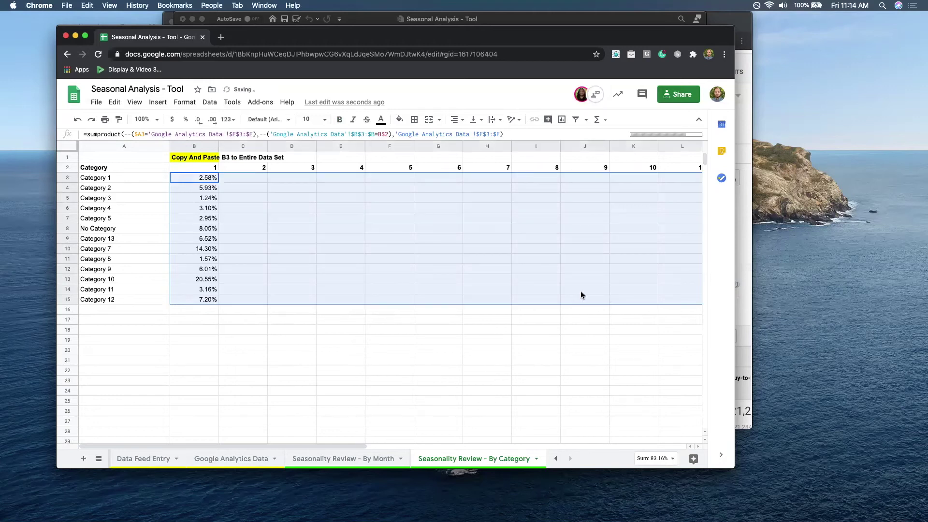
scroll(580, 297, "right", 3)
left_click_drag(571, 305, 602, 302)
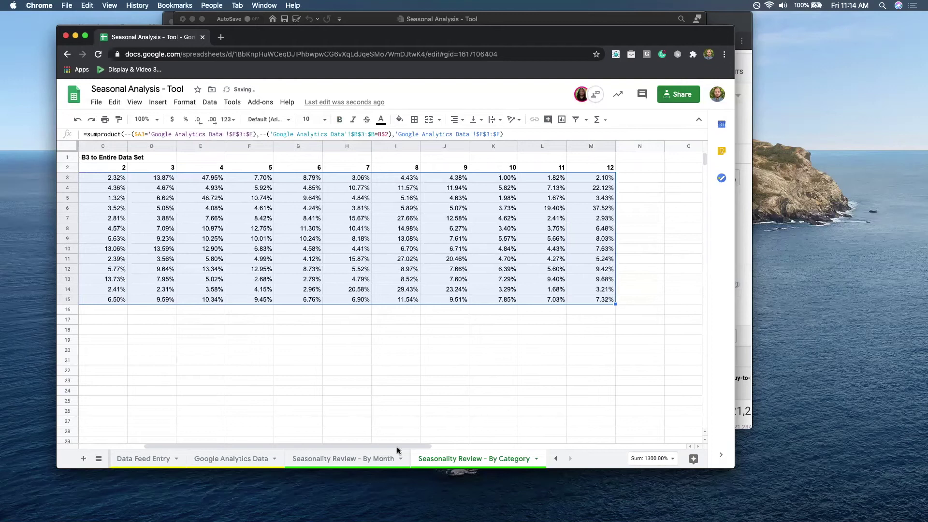
Examine each category's percentage share across months 1 to 12 on the Seasonality Review - By Month sheet
left_click(360, 461)
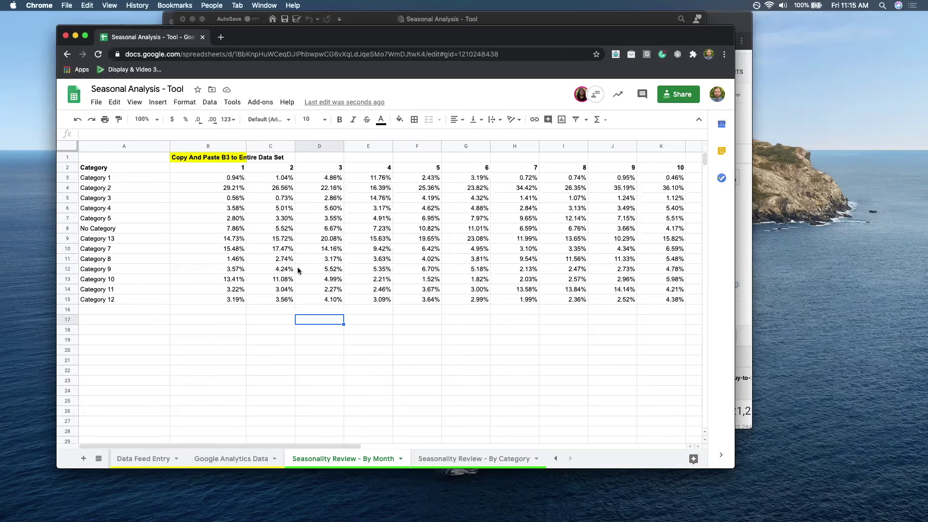
scroll(297, 268, "right", 3)
scroll(298, 267, "left", 3)
scroll(379, 200, "right", 5)
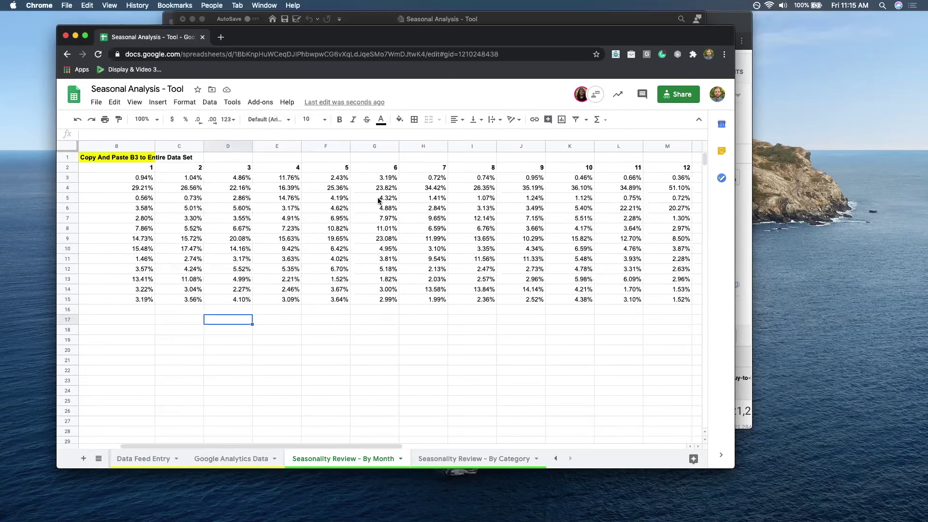
scroll(378, 200, "left", 5)
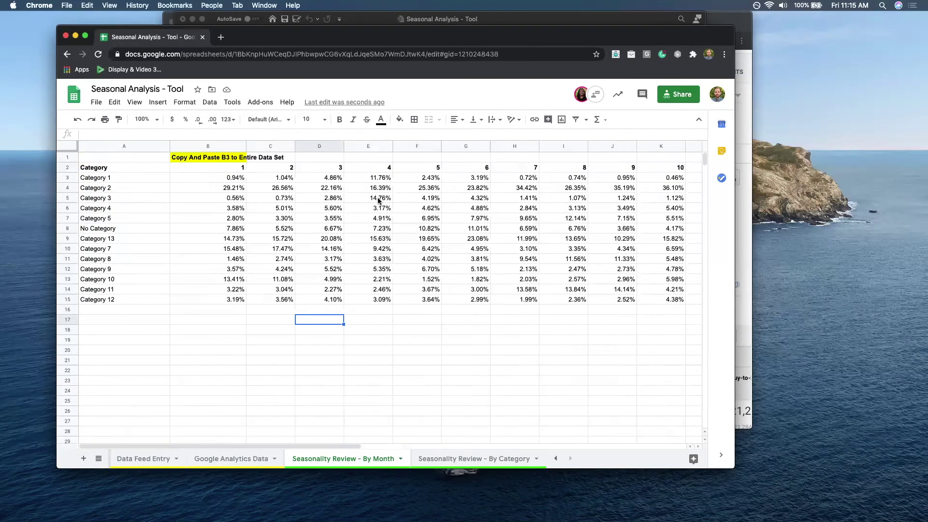
scroll(379, 200, "right", 5)
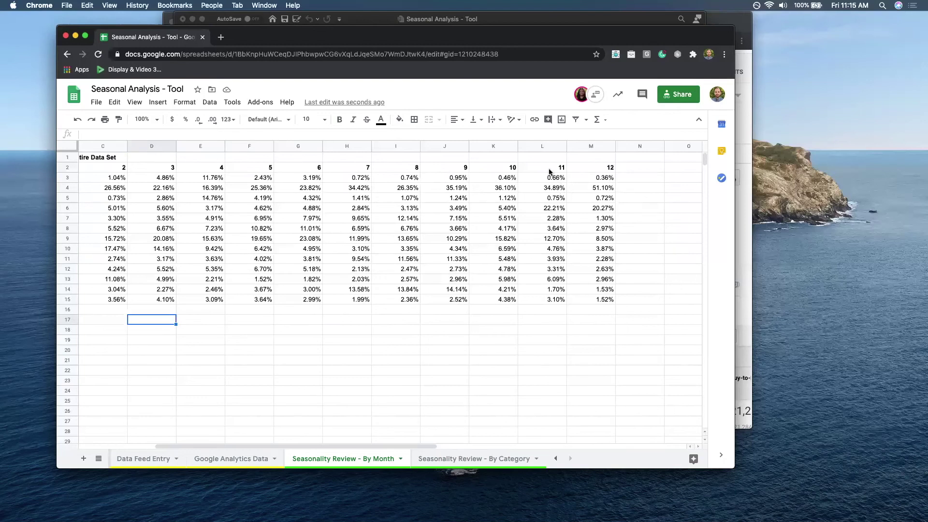
scroll(587, 256, "left", 3)
scroll(587, 256, "right", 3)
scroll(555, 240, "left", 3)
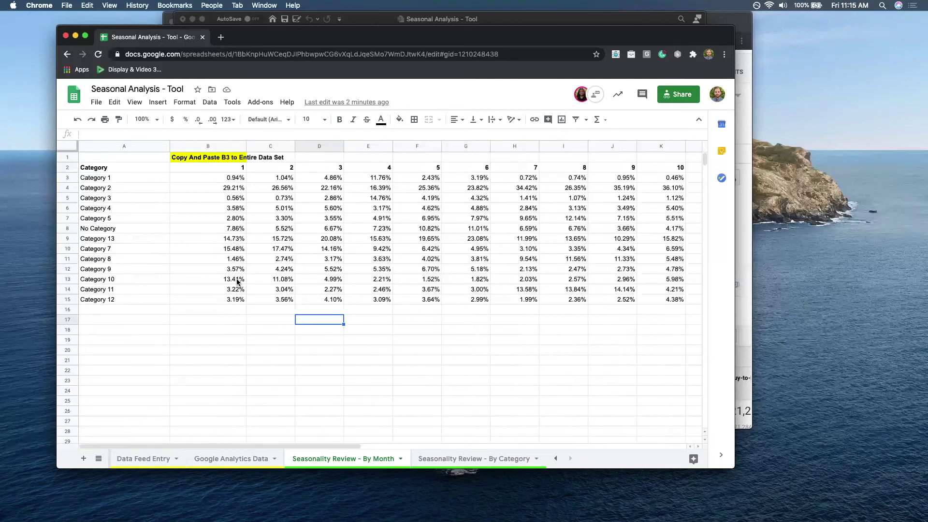
scroll(237, 282, "right", 3)
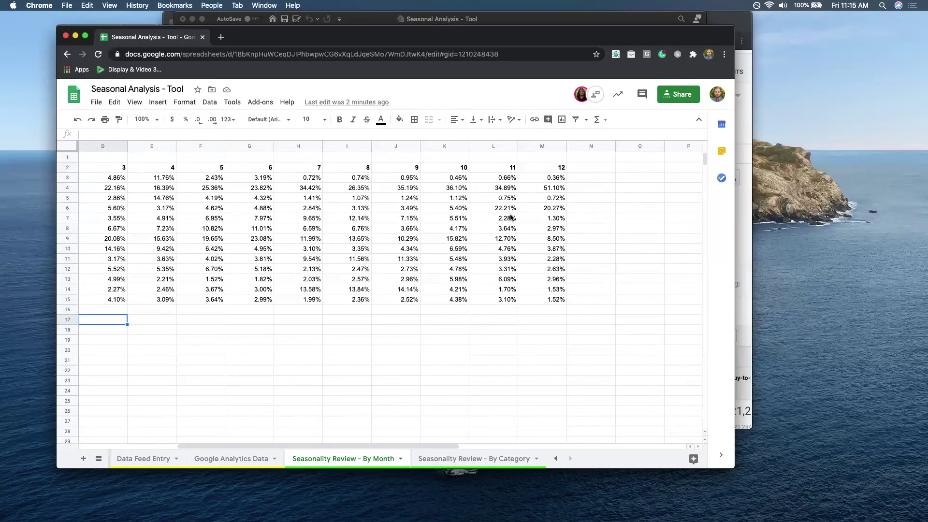
scroll(511, 219, "left", 5)
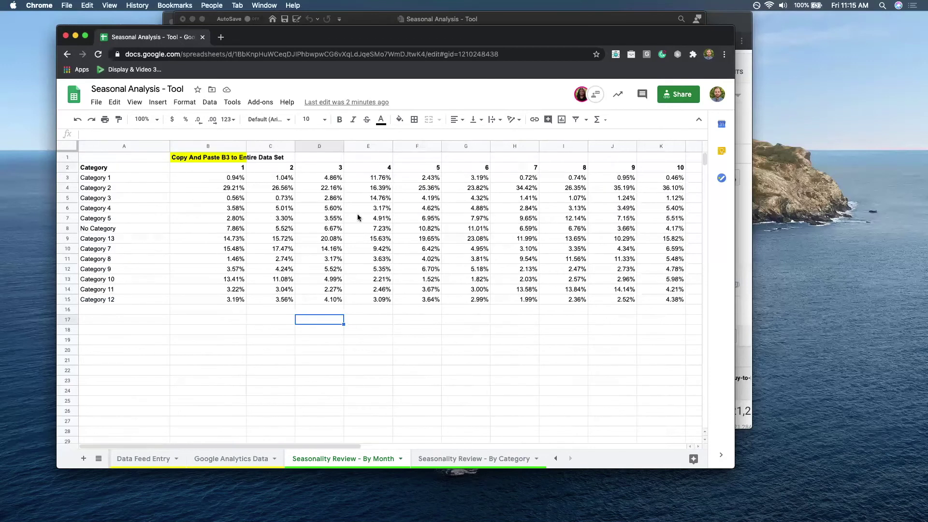
scroll(357, 214, "right", 5)
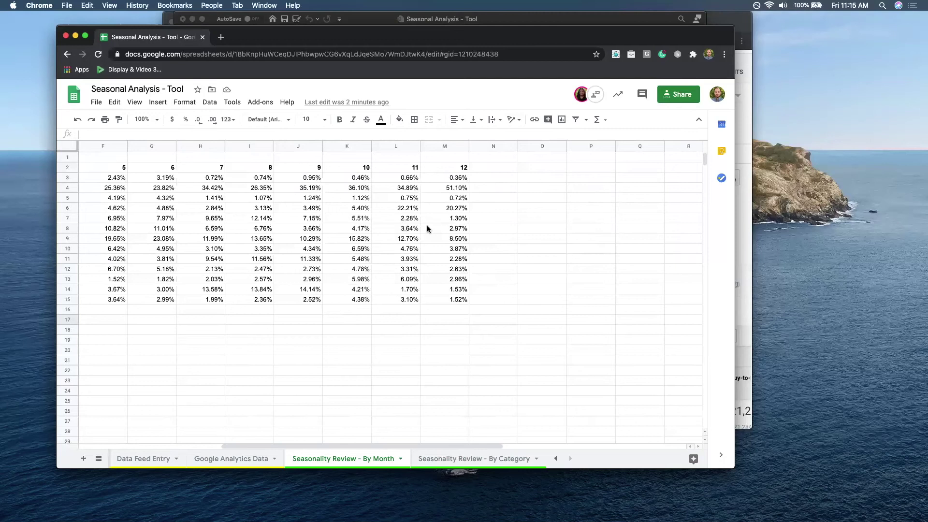
scroll(410, 237, "left", 5)
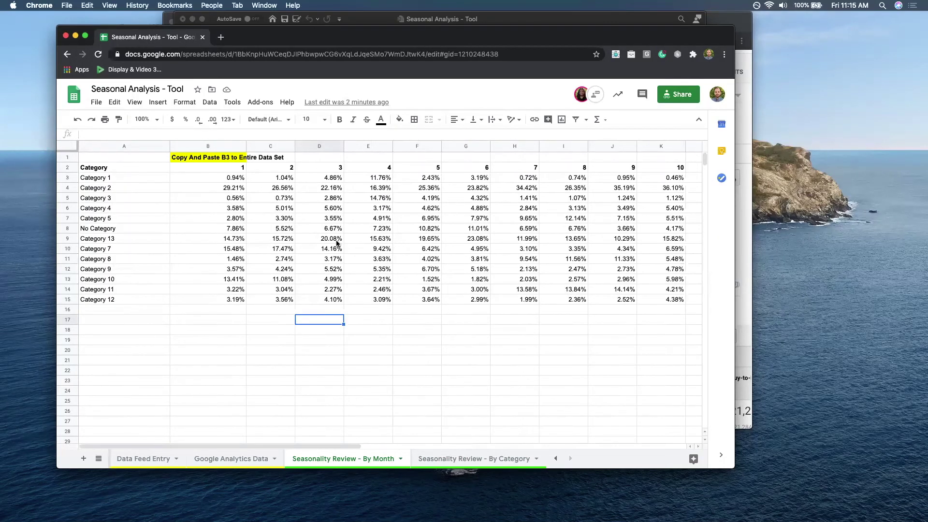
scroll(336, 243, "right", 2)
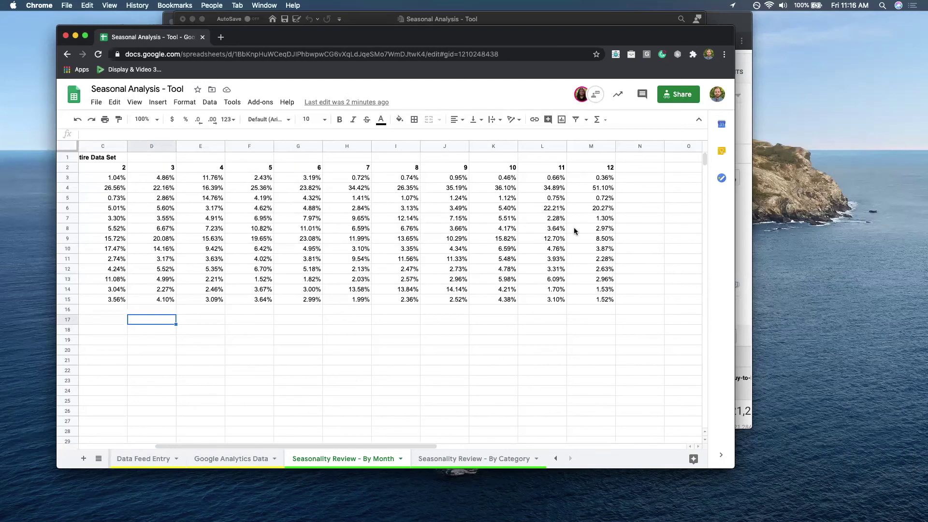
scroll(574, 230, "left", 3)
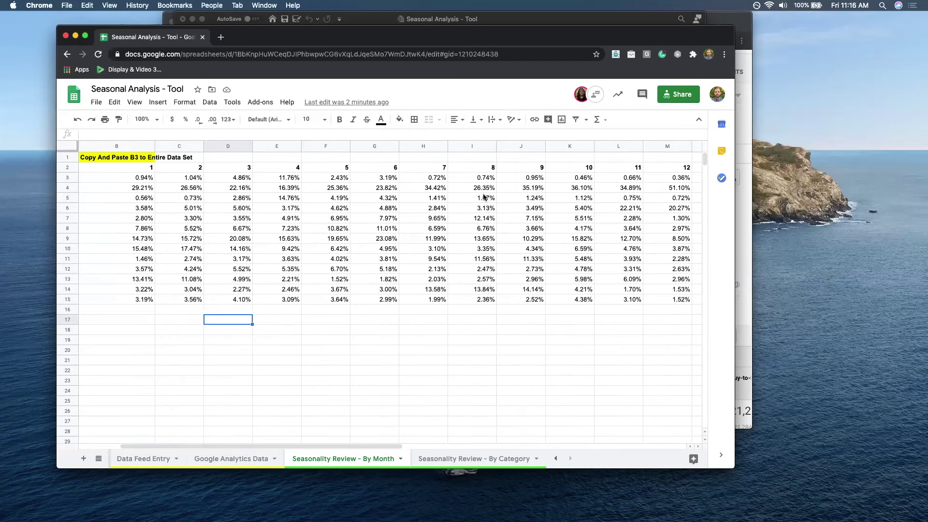
Check months 11 and 12 on the By Month sheet, and examine each category's distribution across months 1 to 12 on the Seasonality Review - By Category sheet
scroll(439, 251, "right", 3)
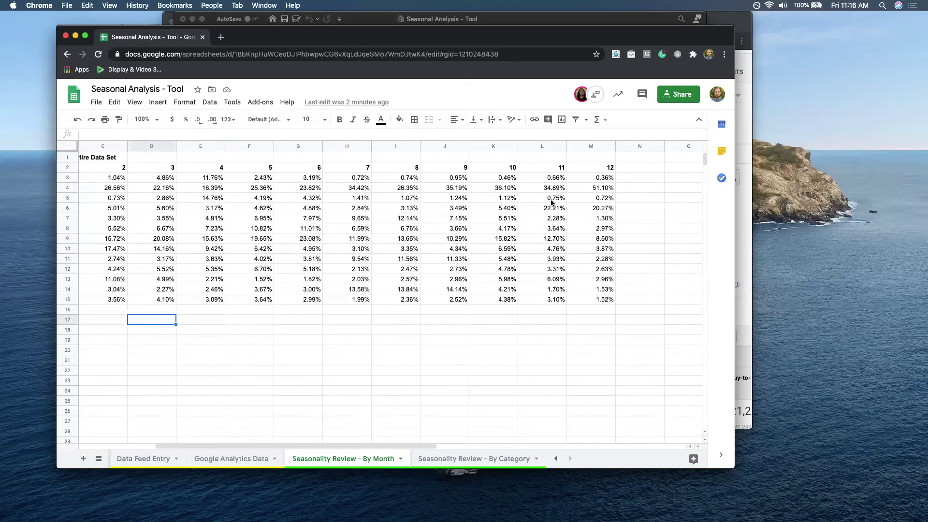
scroll(544, 244, "left", 4)
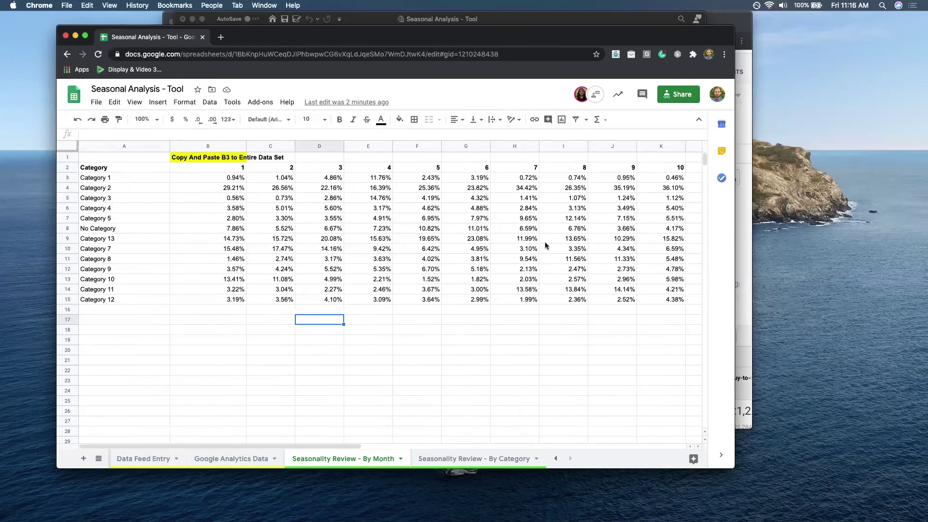
left_click(452, 459)
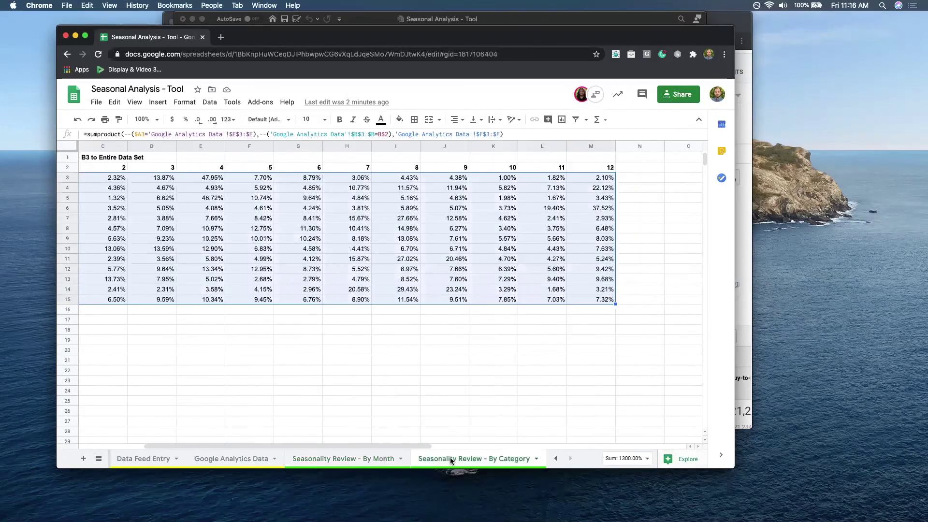
scroll(346, 338, "left", 3)
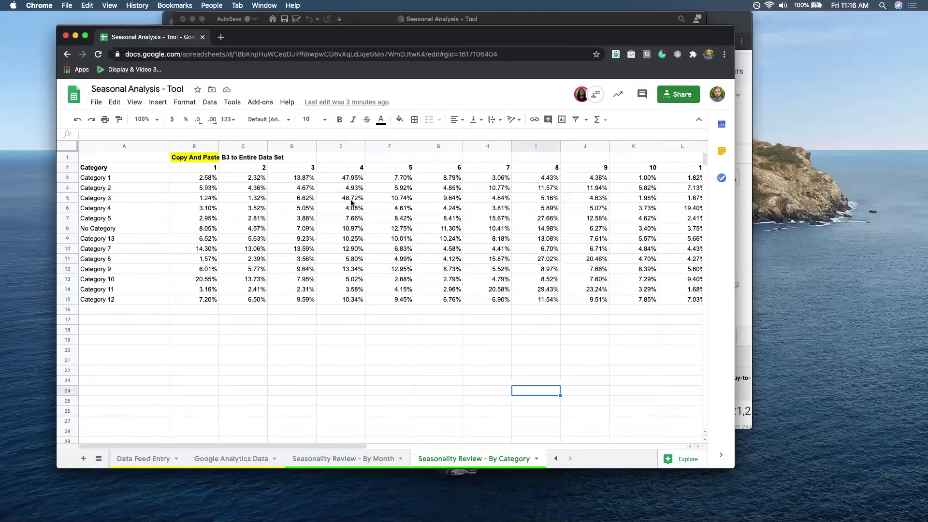
scroll(351, 202, "right", 2)
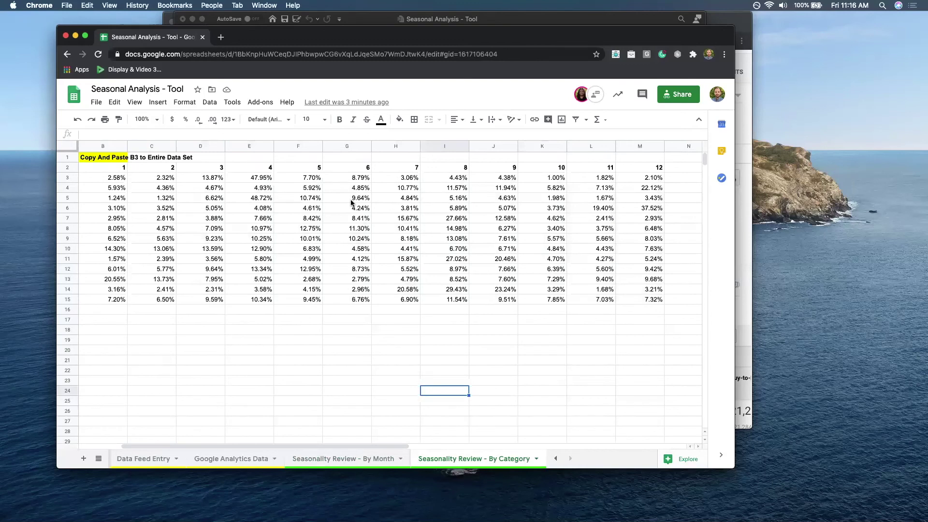
scroll(351, 202, "left", 2)
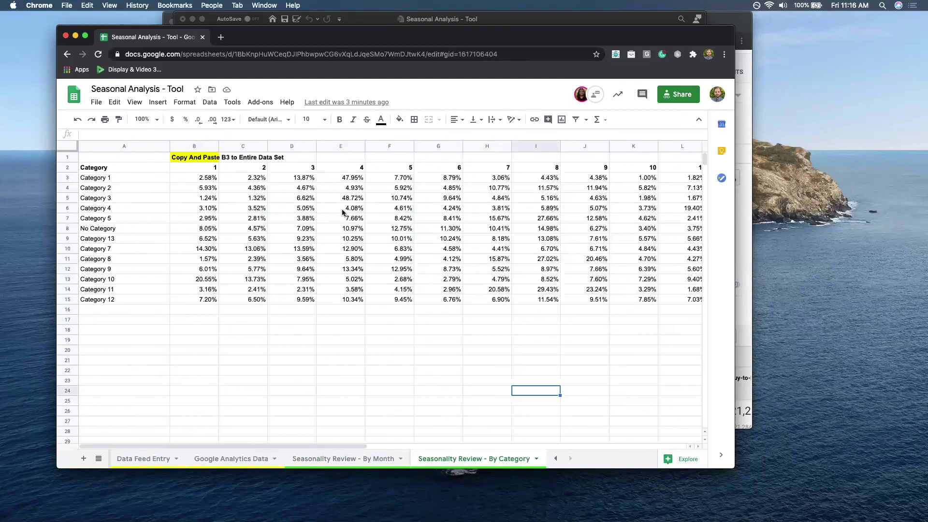
scroll(340, 207, "right", 2)
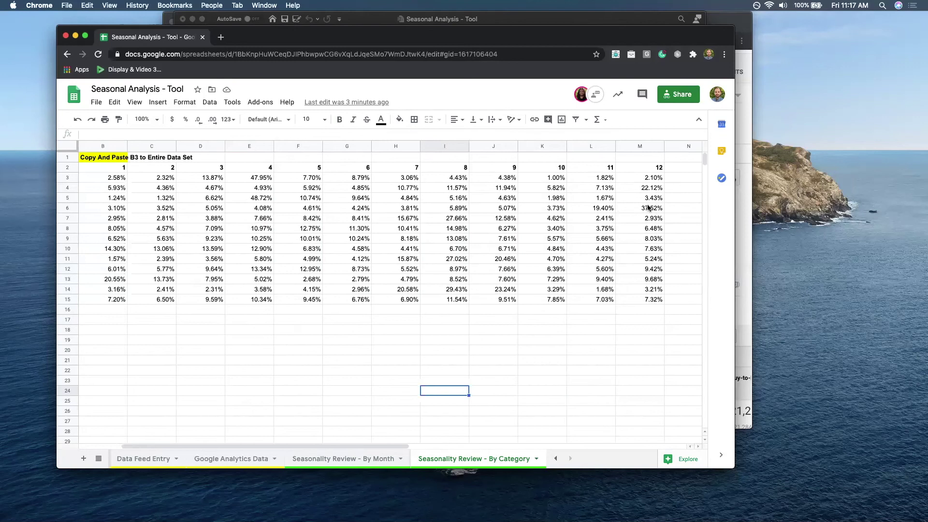
scroll(646, 208, "left", 2)
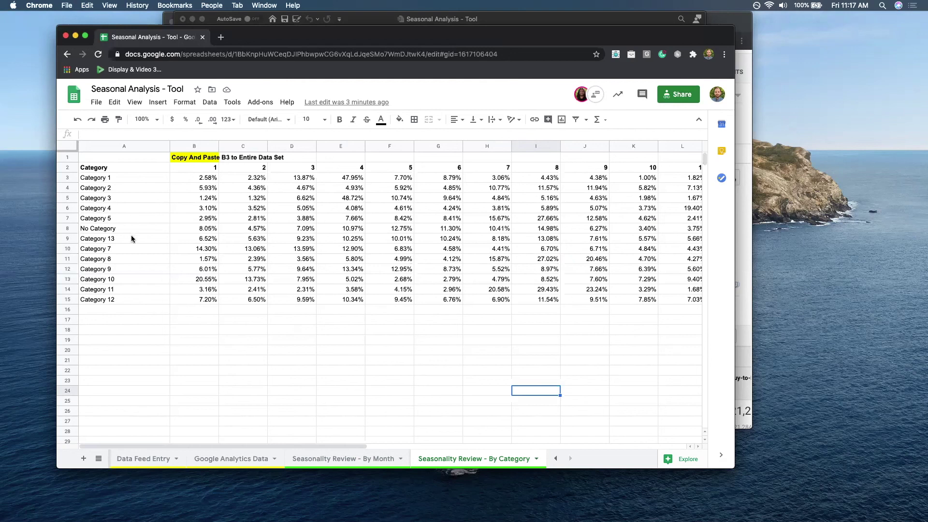
Return to the Seasonality Review - By Month sheet and compare the categories' shares within each month from 1 to 12
left_click(357, 458)
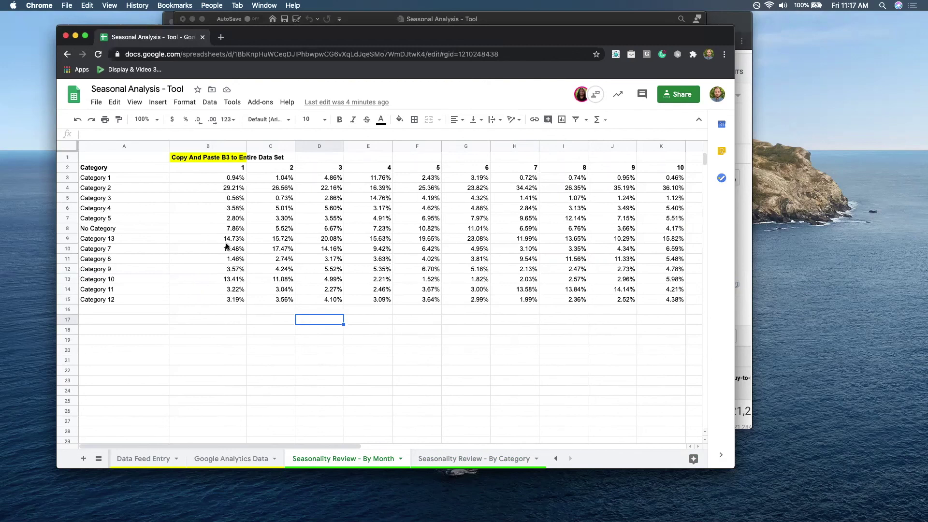
scroll(376, 245, "right", 2)
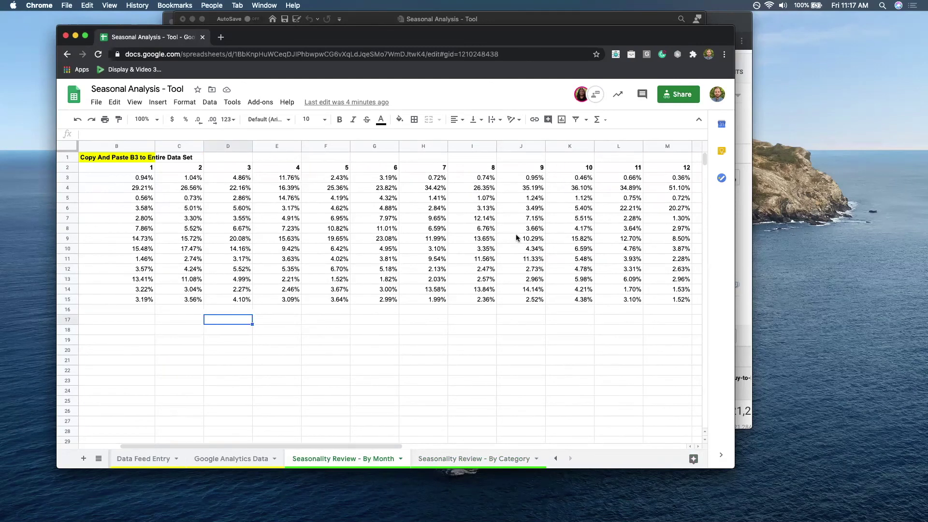
scroll(515, 233, "left", 2)
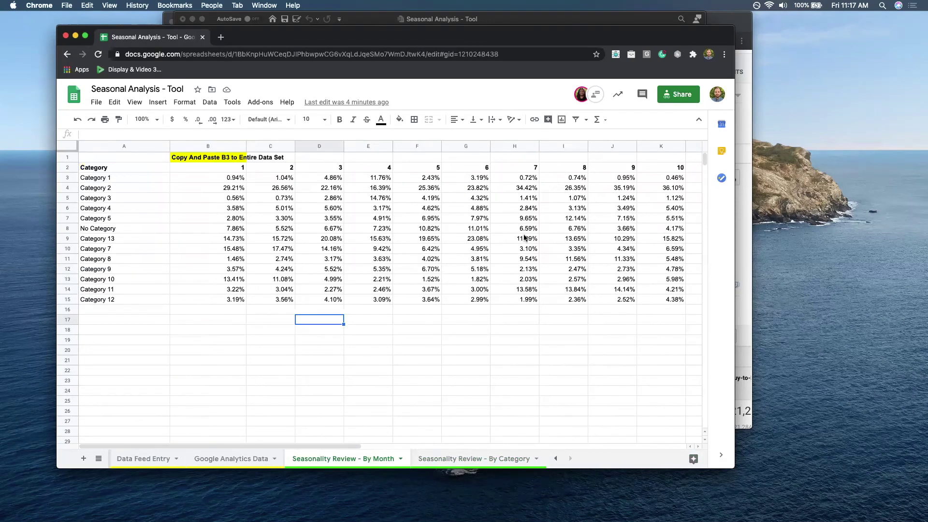